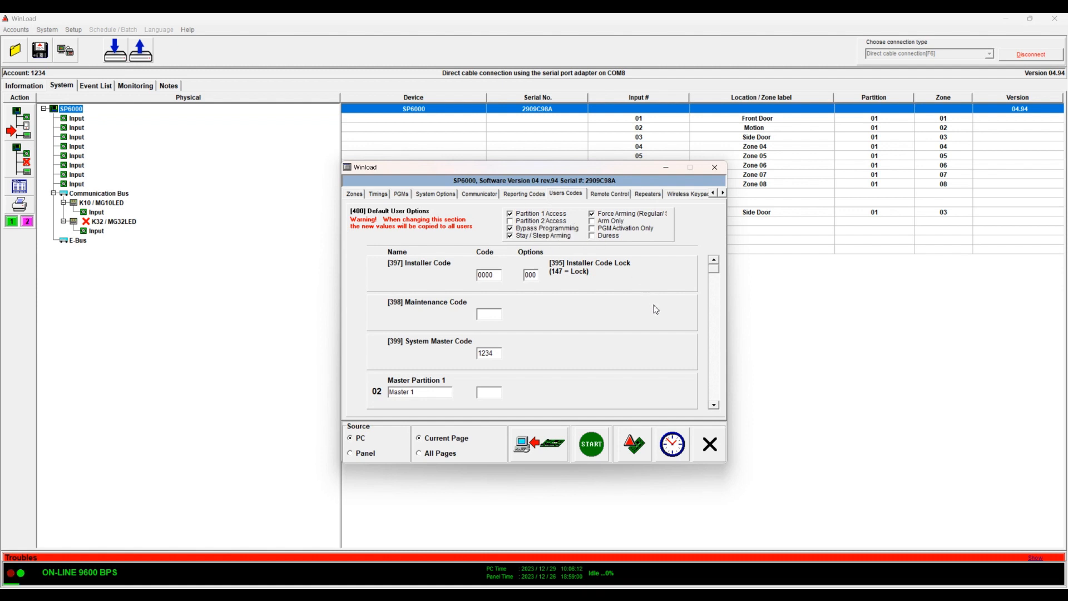
Add Partition 2 Access and Arm Only as default user options, then remove them, including from Users 04 and 05
click(715, 405)
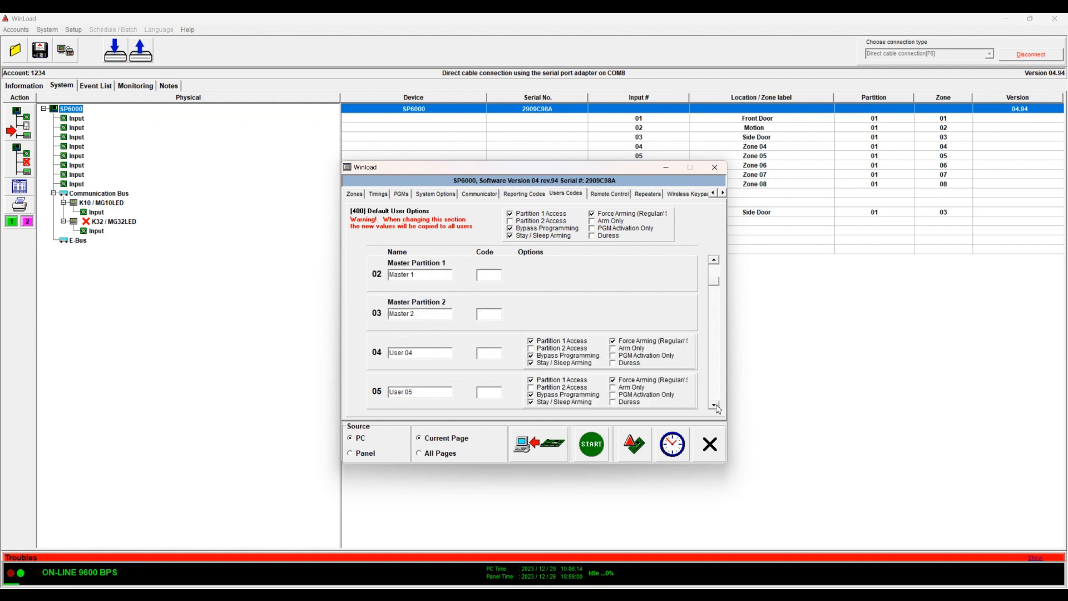
click(536, 222)
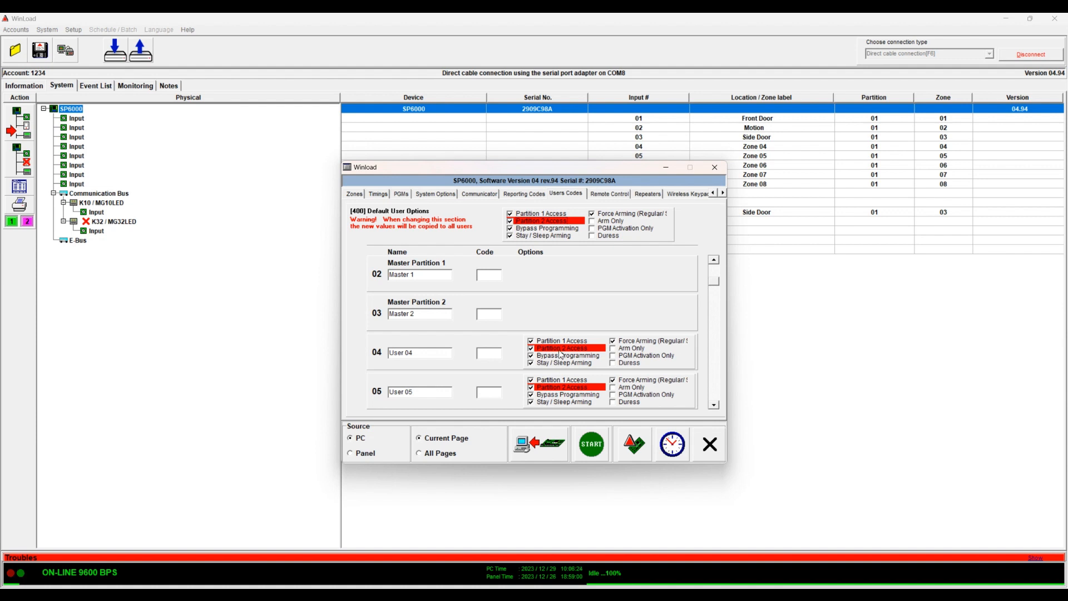
click(532, 221)
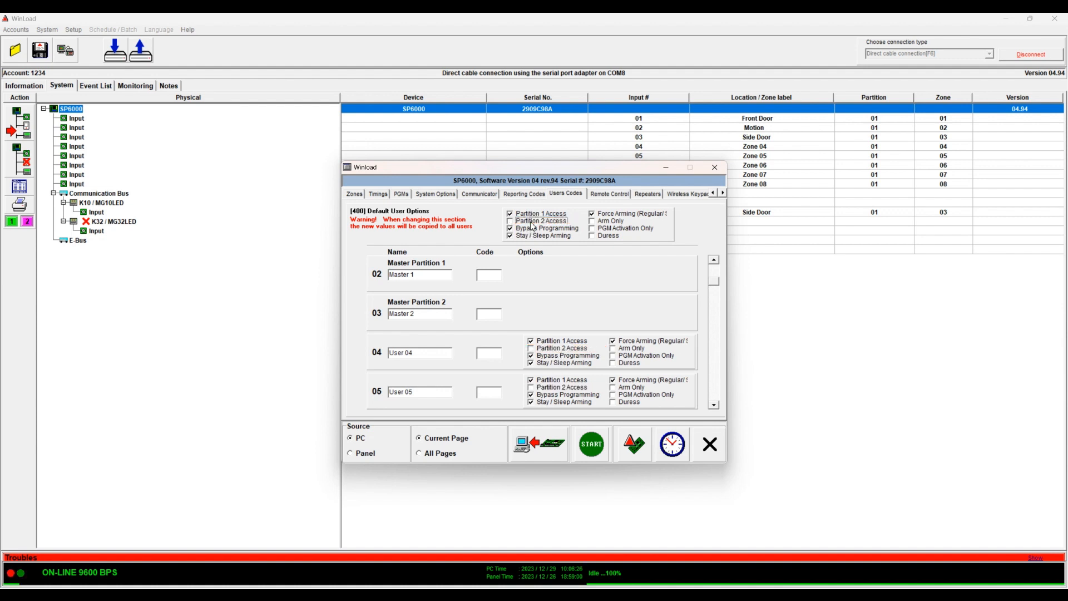
click(609, 224)
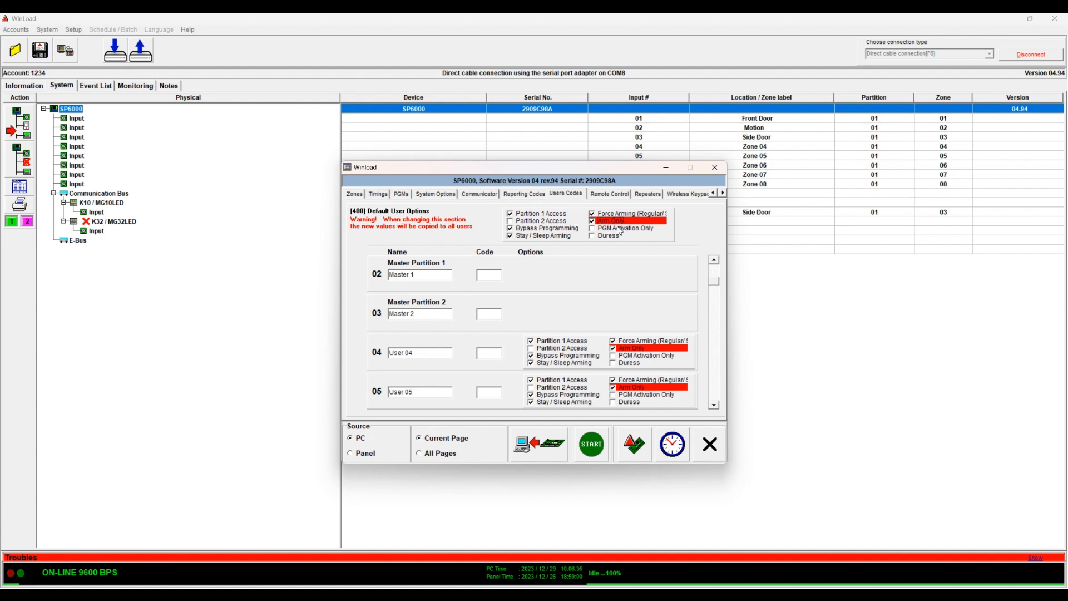
click(644, 349)
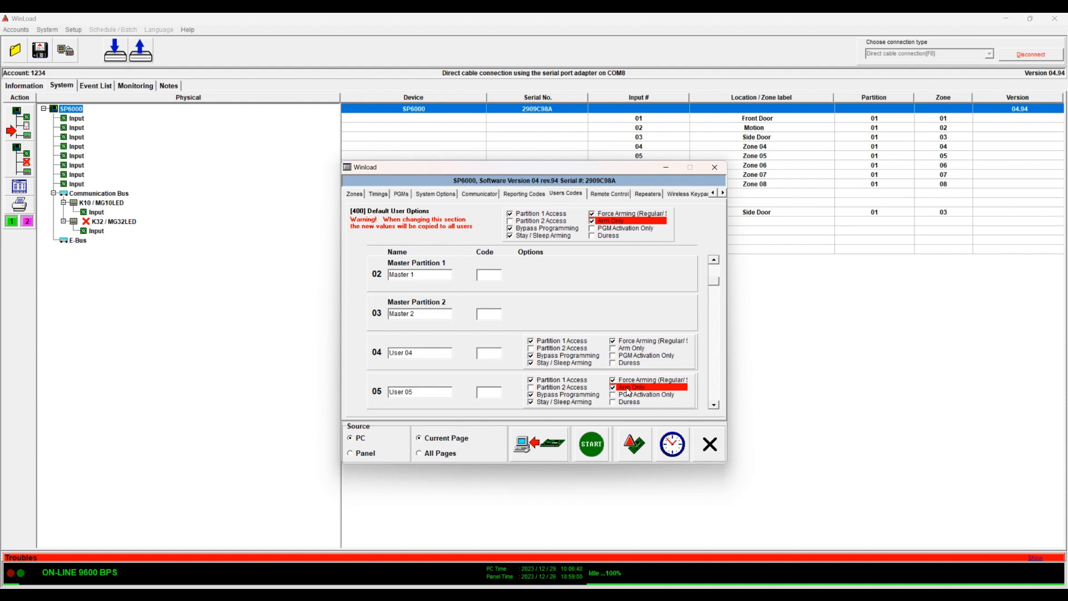
click(629, 389)
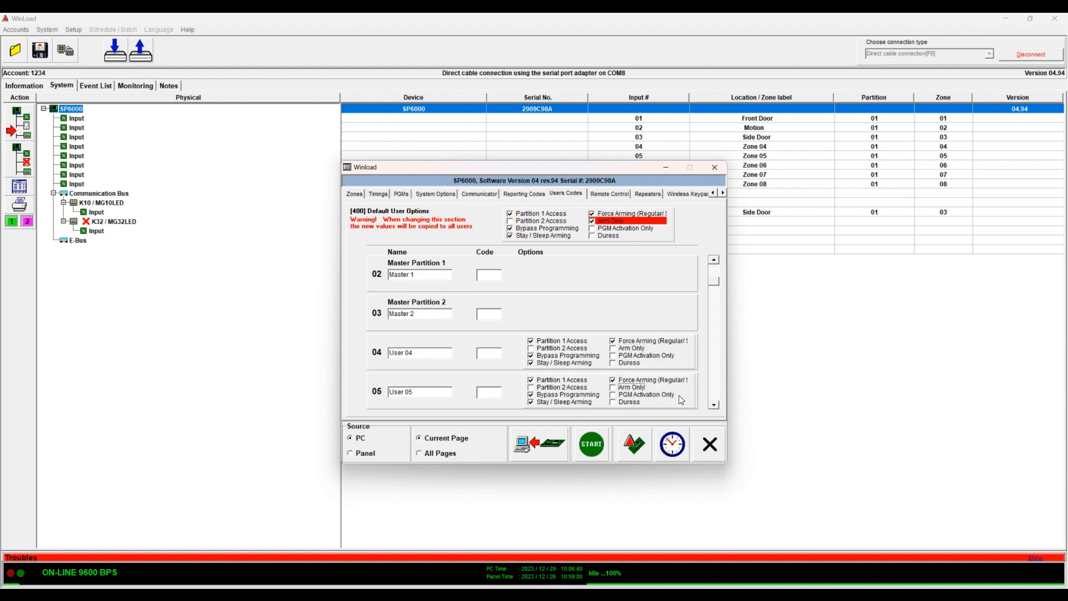
click(625, 224)
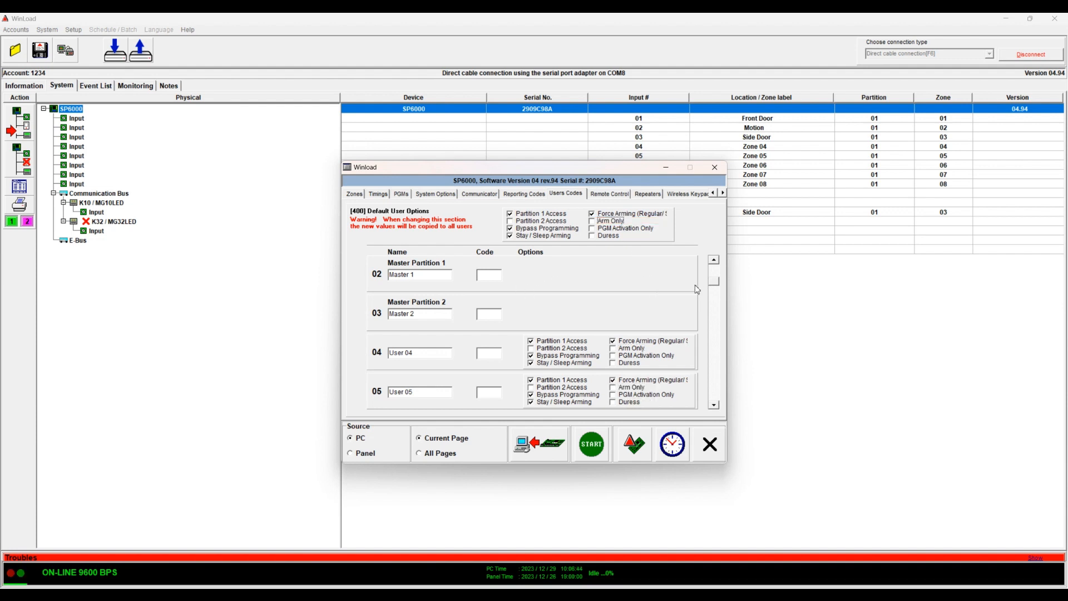
click(715, 269)
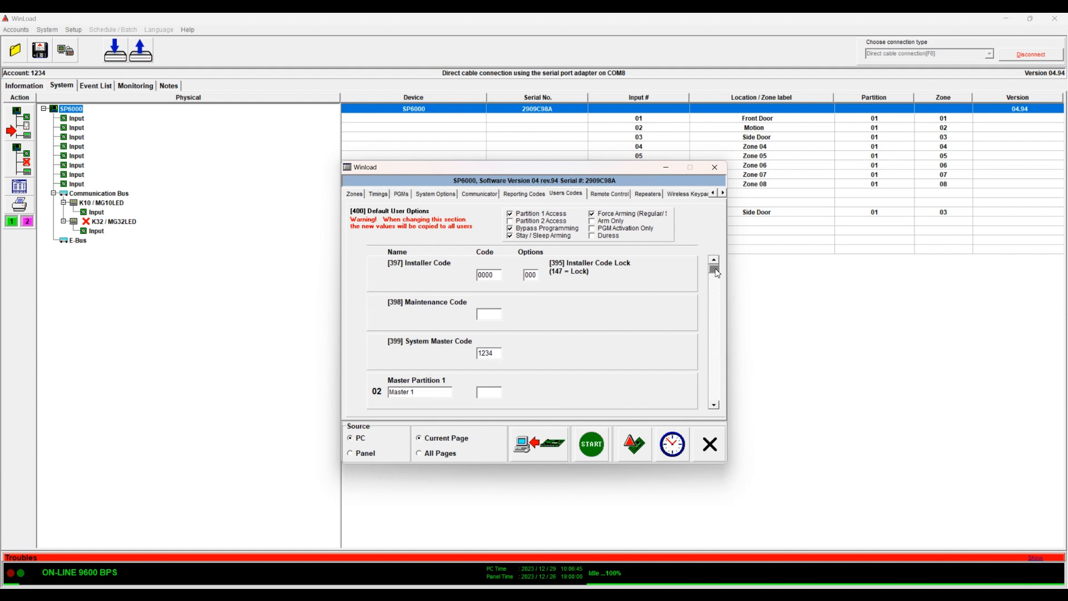
Set the [395] Installer Code Lock to 147, then reset it to 000
double_click(496, 277)
click(537, 278)
double_click(536, 278)
text(147)
double_click(532, 276)
text(00)
double_click(497, 358)
Select the full Master 1, Master 2 and User 04 name fields in turn
double_click(424, 392)
click(444, 392)
key(shift+Home)
click(715, 405)
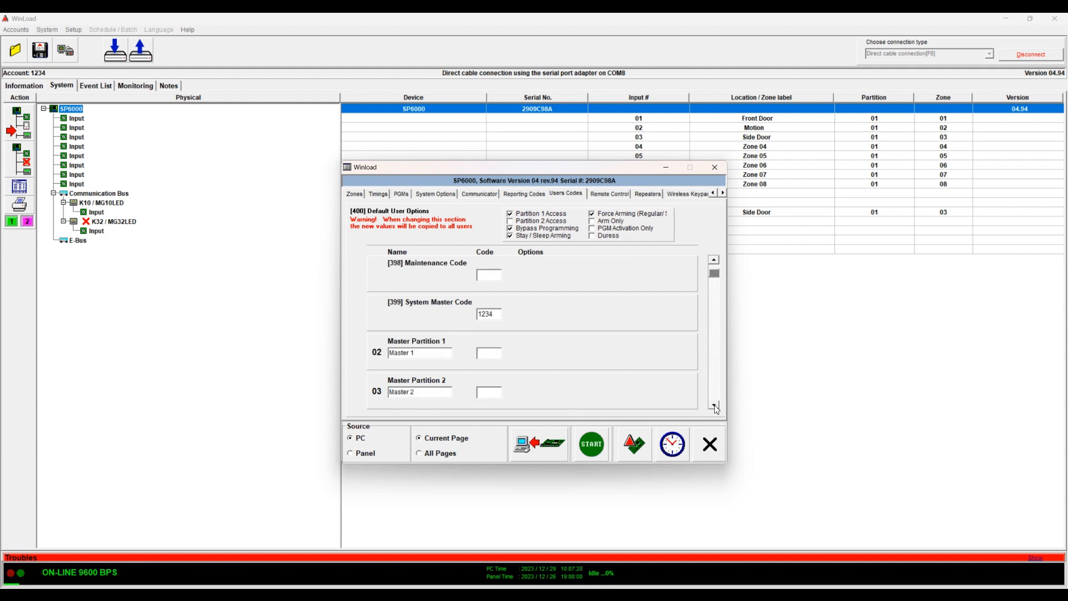
click(434, 391)
key(shift+Home)
click(714, 405)
click(714, 405)
click(430, 355)
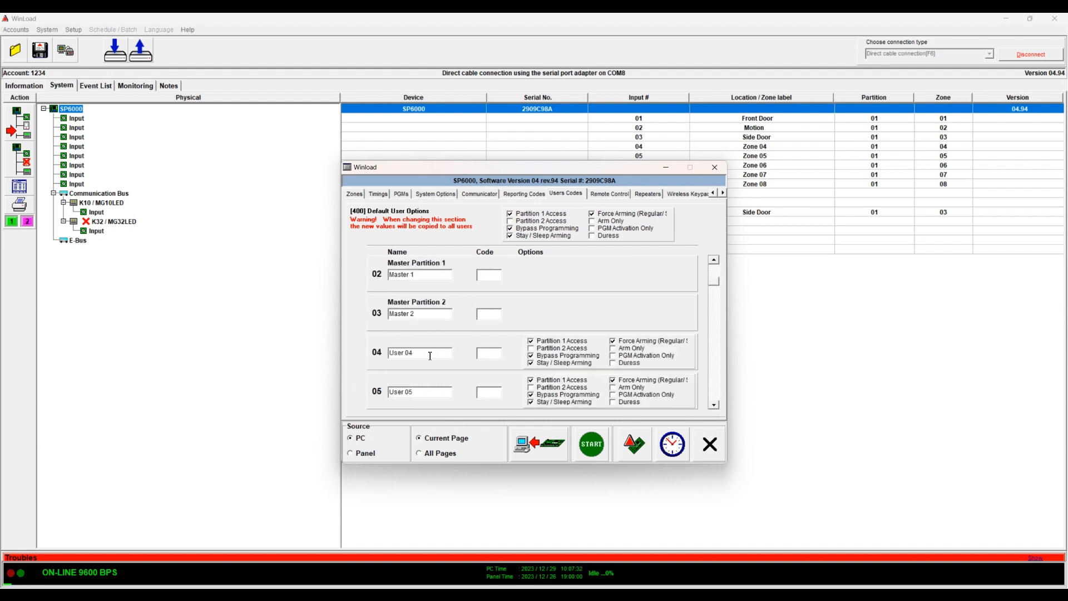
key(shift+Home)
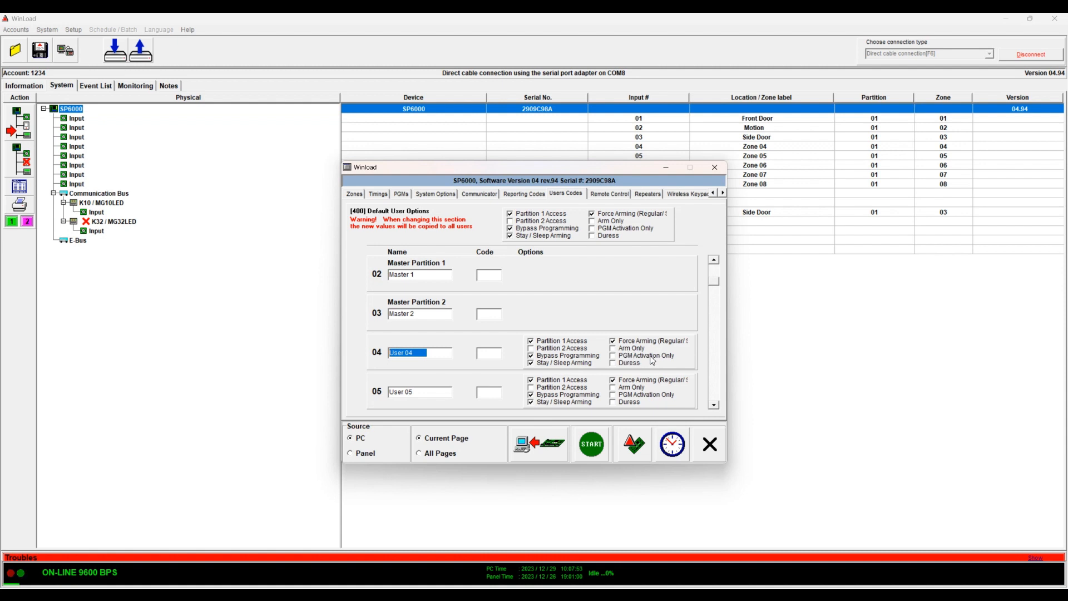
Turn Duress on and back off for User 04, then go to the Remote Control page
click(622, 366)
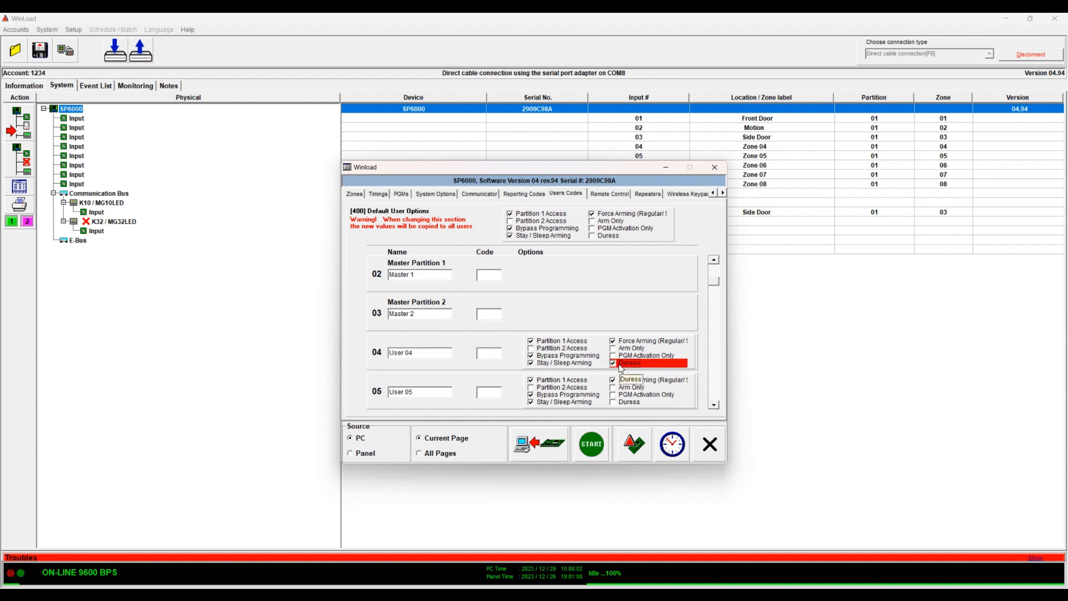
click(621, 367)
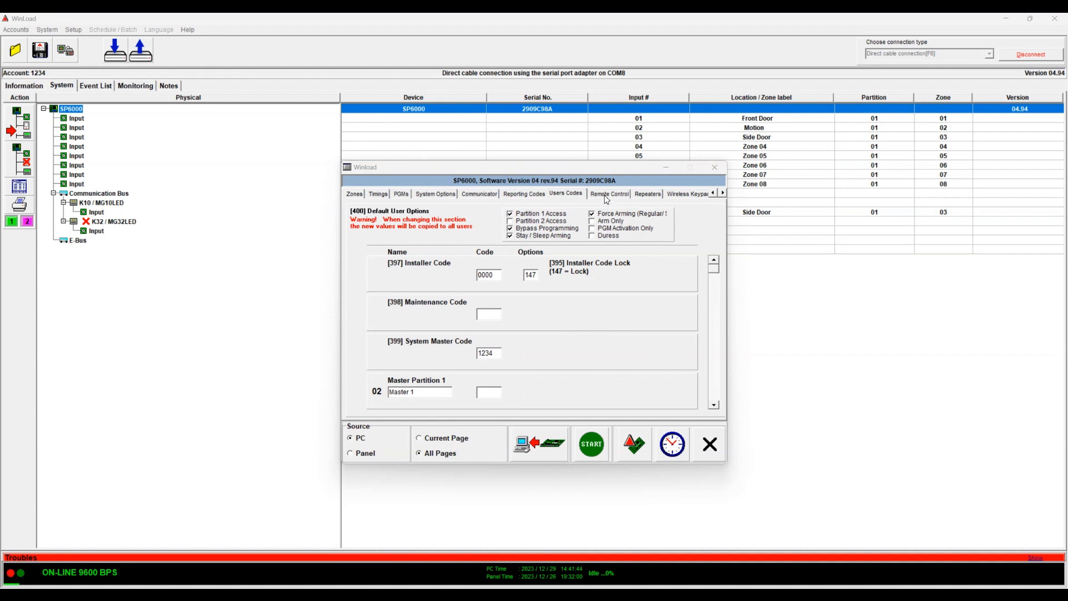
click(607, 194)
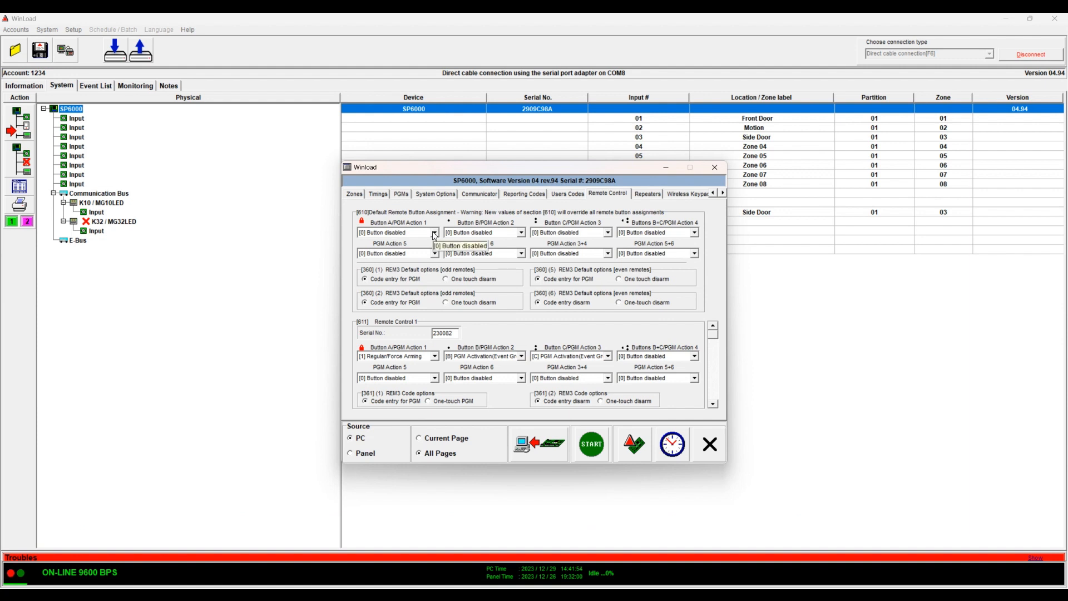
click(713, 405)
click(713, 404)
click(713, 405)
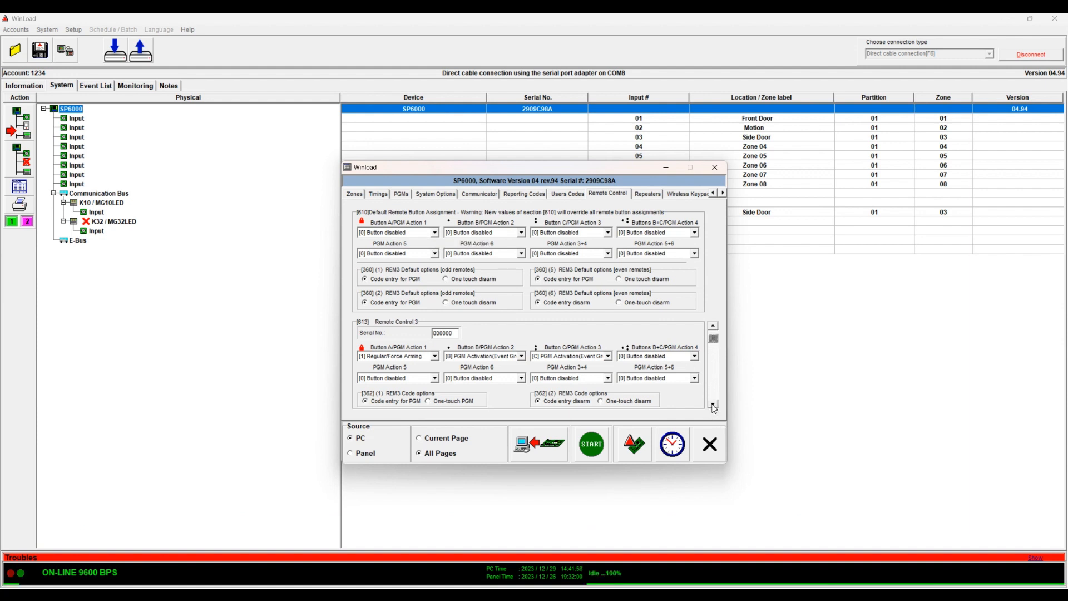
click(713, 405)
click(713, 405)
drag(714, 339, 713, 328)
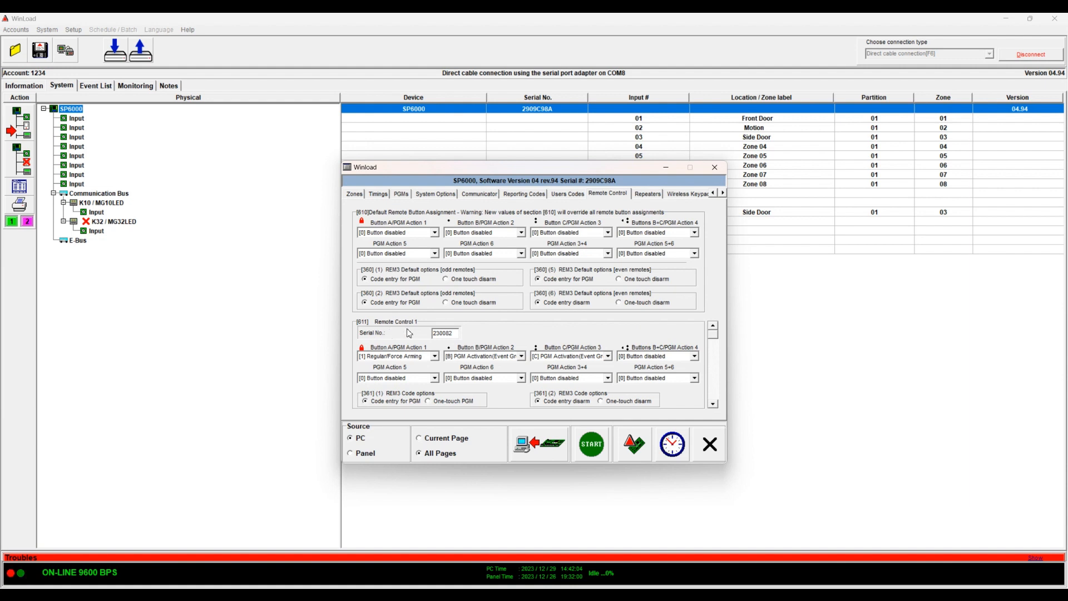
click(713, 404)
click(714, 404)
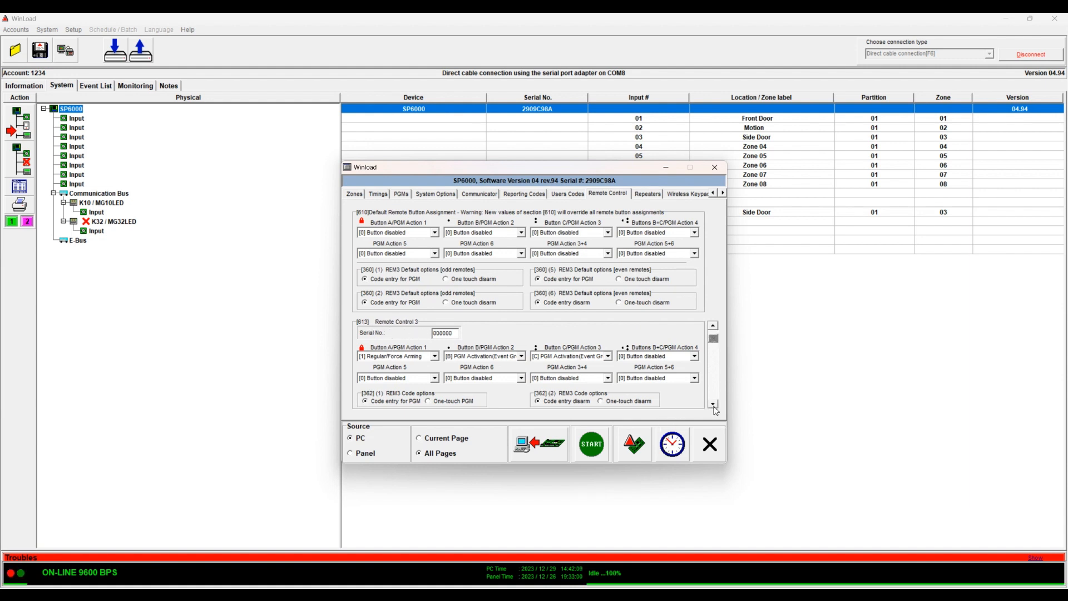
click(713, 326)
click(713, 325)
mouse_move(715, 331)
mouse_down()
mouse_move(709, 426)
mouse_move(713, 332)
mouse_up()
double_click(457, 333)
click(713, 405)
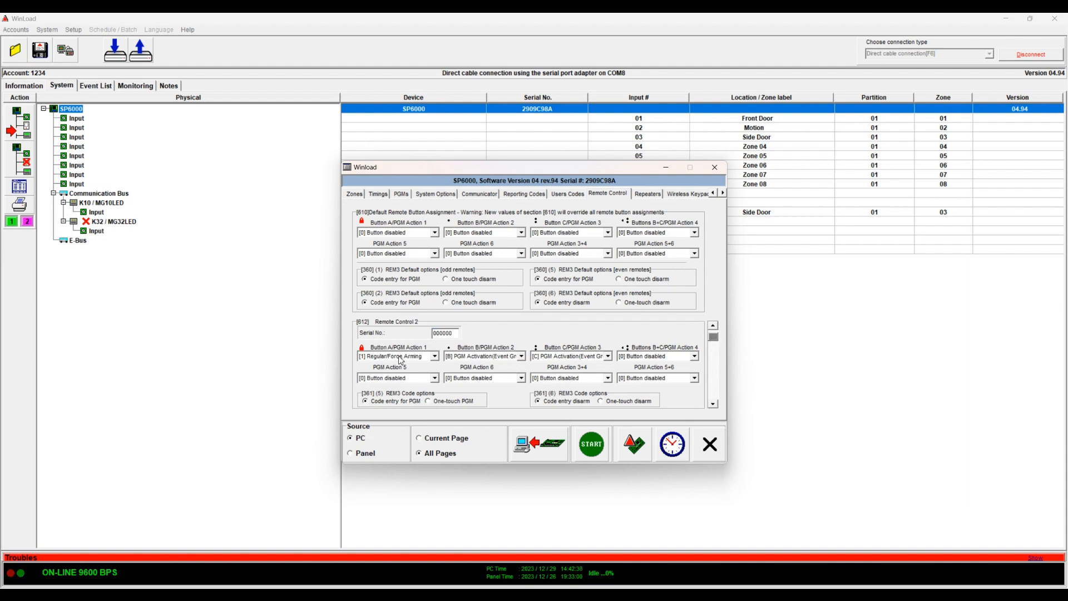
click(713, 325)
Set the default PGM Action 5 to [8] Panic 1 and review Remote Controls 1–4
click(435, 254)
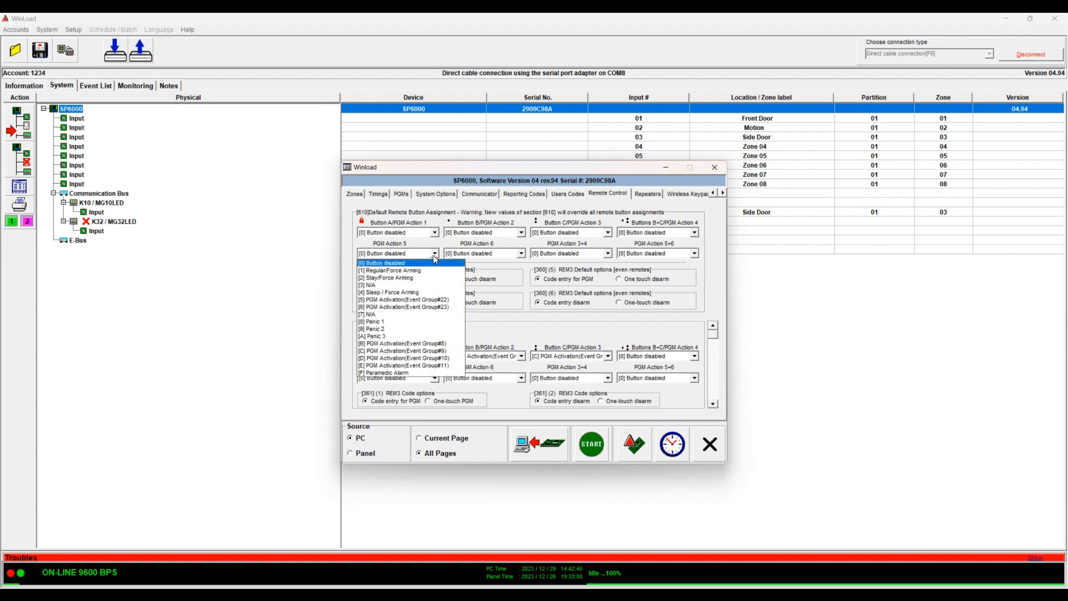
click(407, 323)
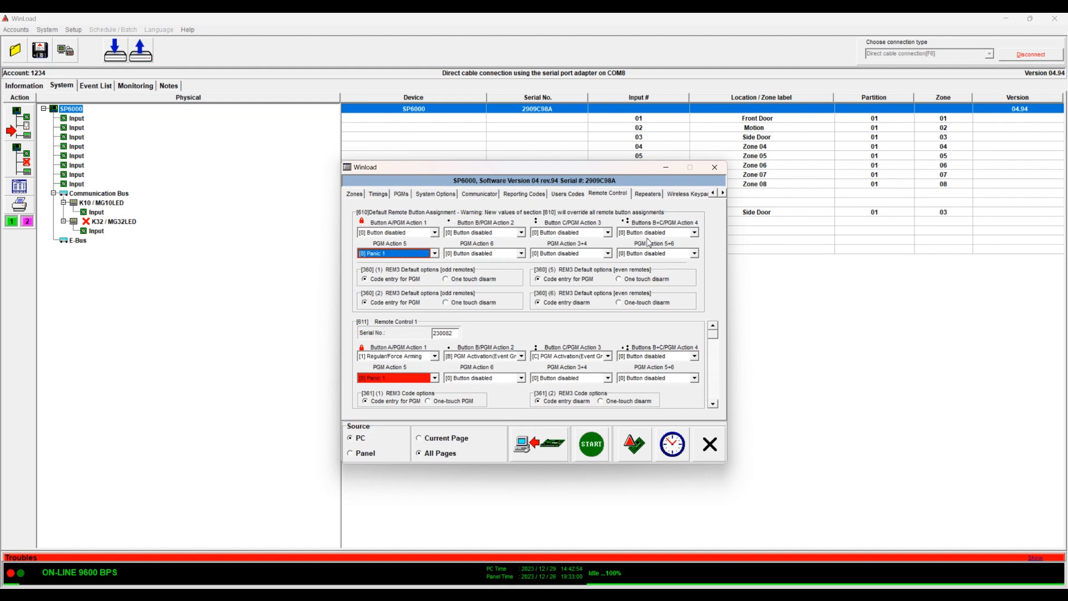
click(713, 404)
click(713, 404)
click(713, 404)
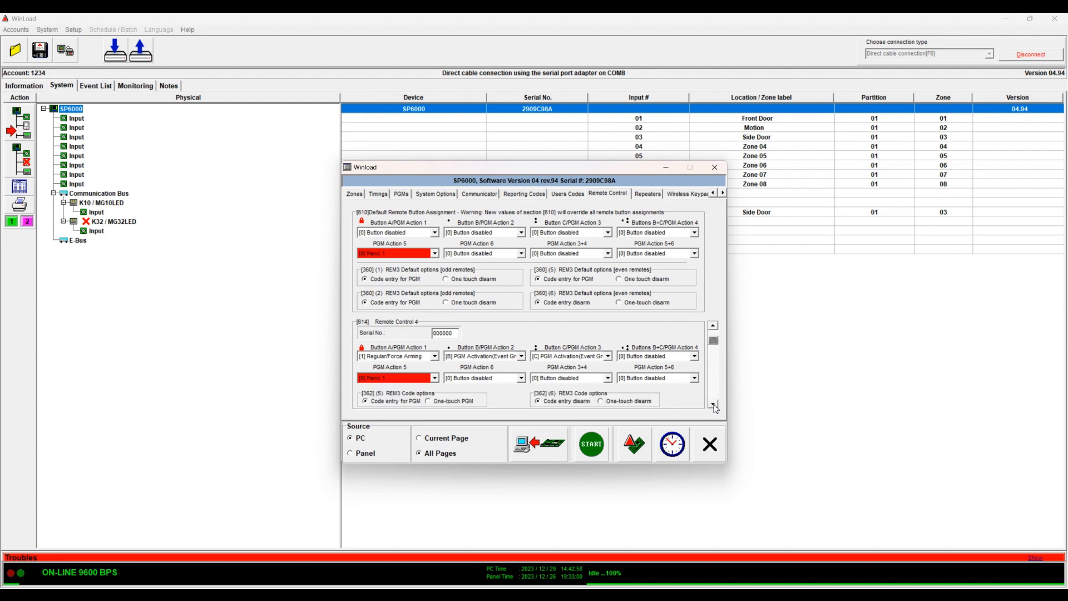
click(714, 335)
click(713, 329)
click(713, 328)
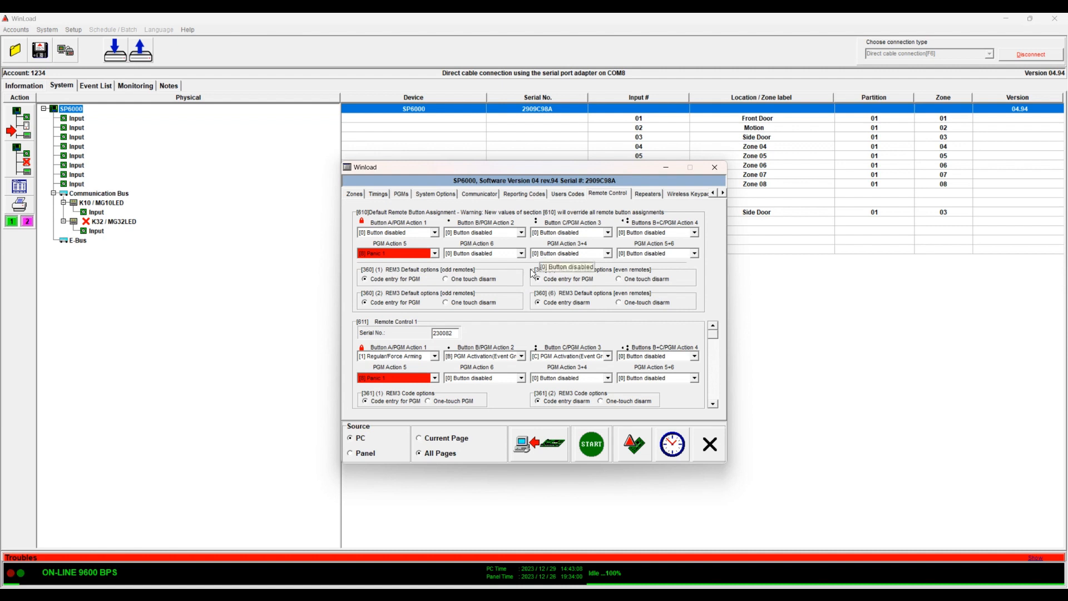
Keep Panic 1 for Remote Control 1 and set Remote Control 2's PGM Action 5 to [B] PGM Activation
click(435, 378)
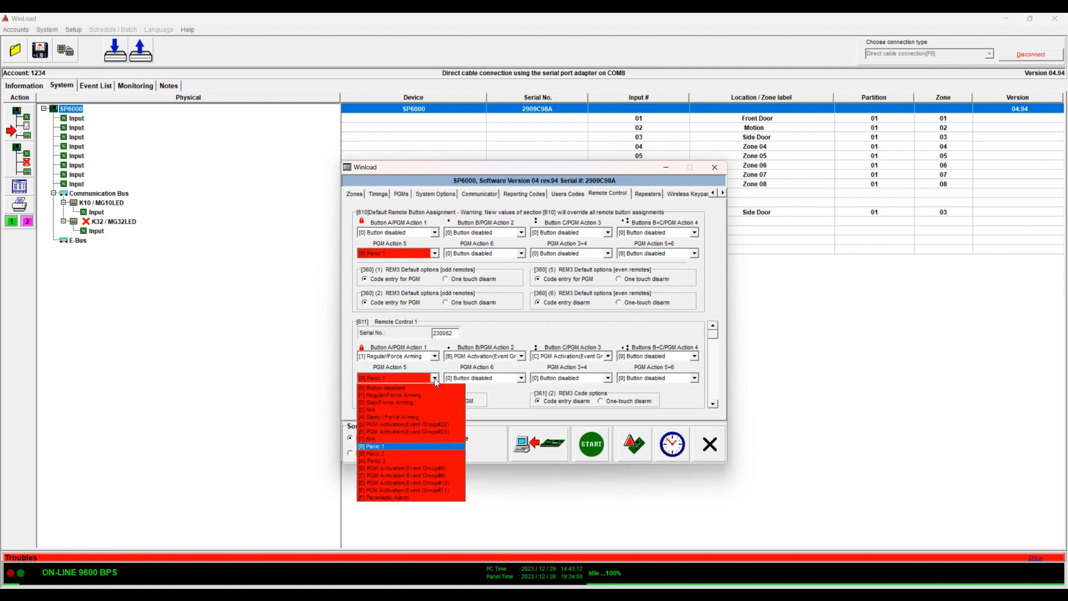
click(435, 379)
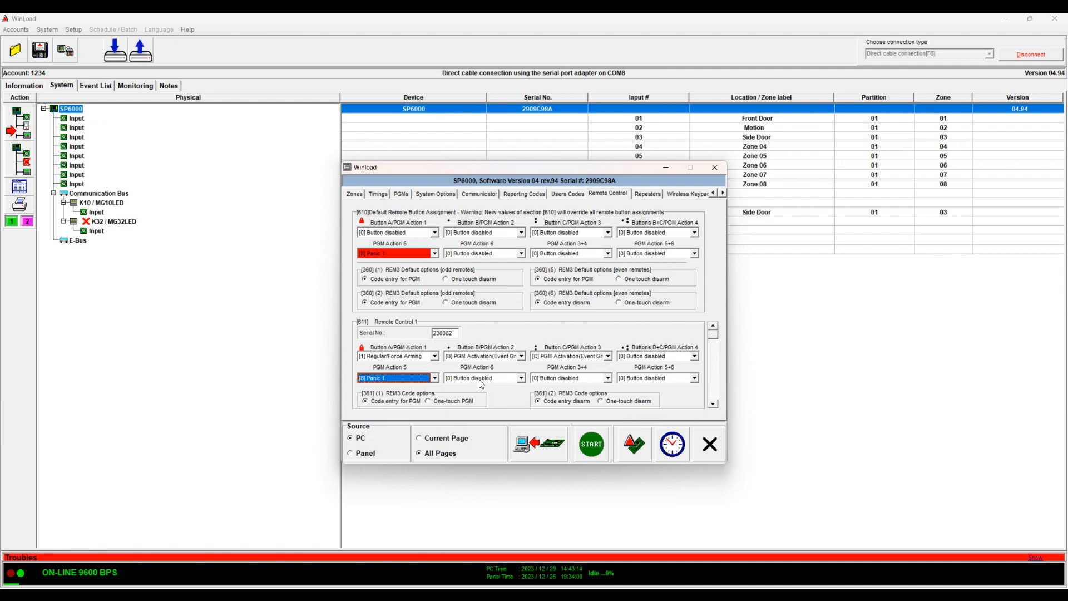
click(714, 404)
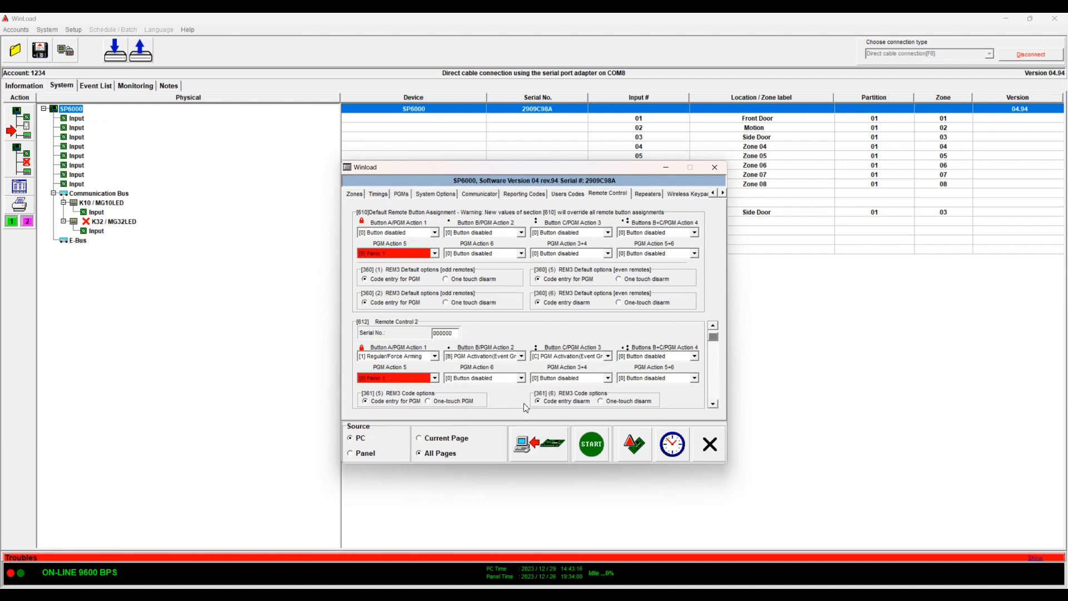
click(435, 378)
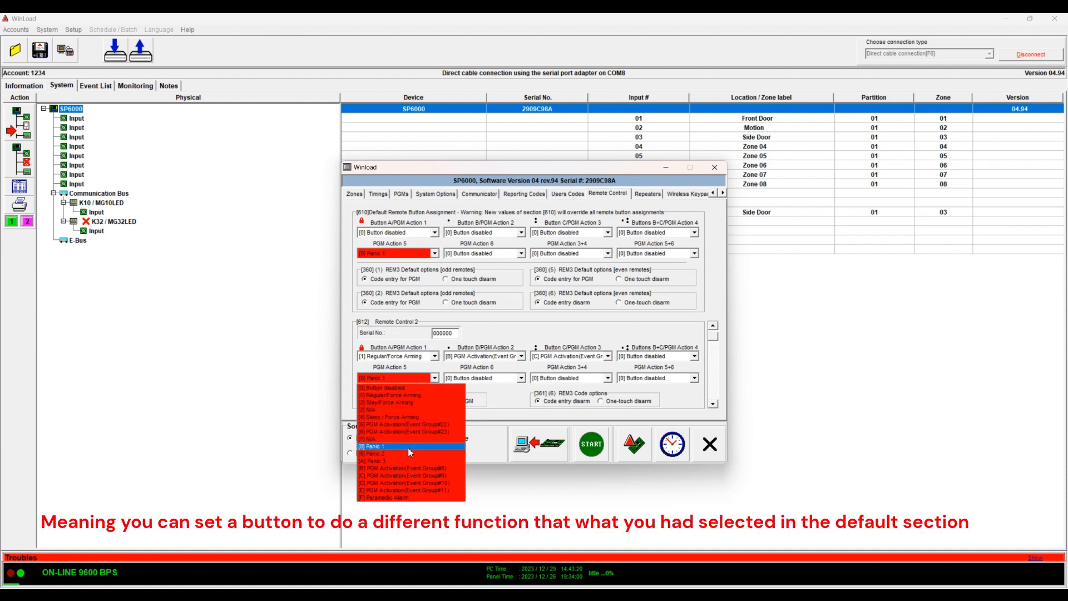
click(406, 468)
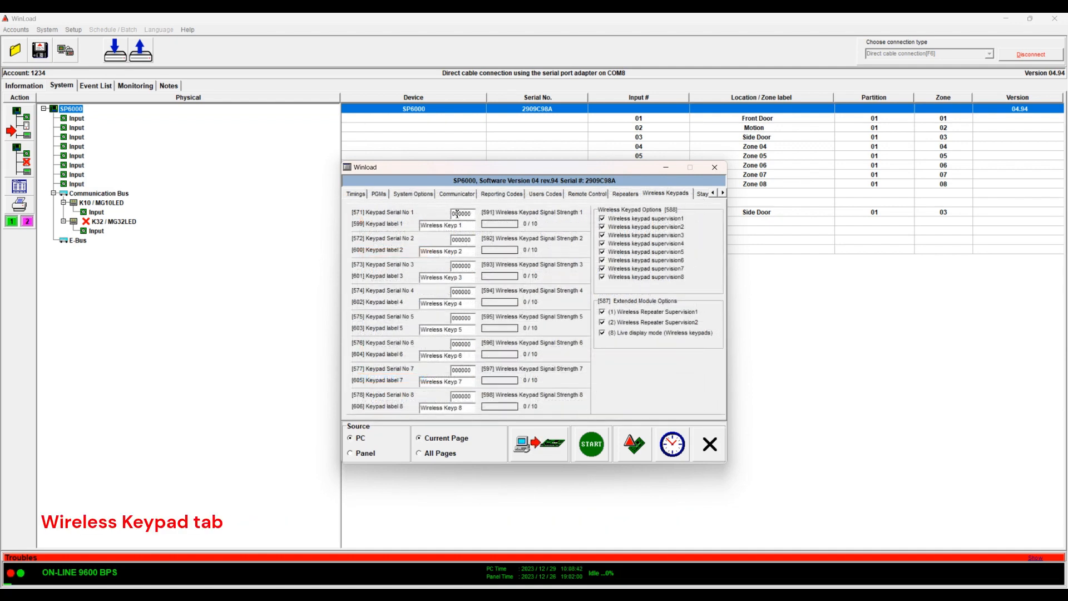
double_click(461, 217)
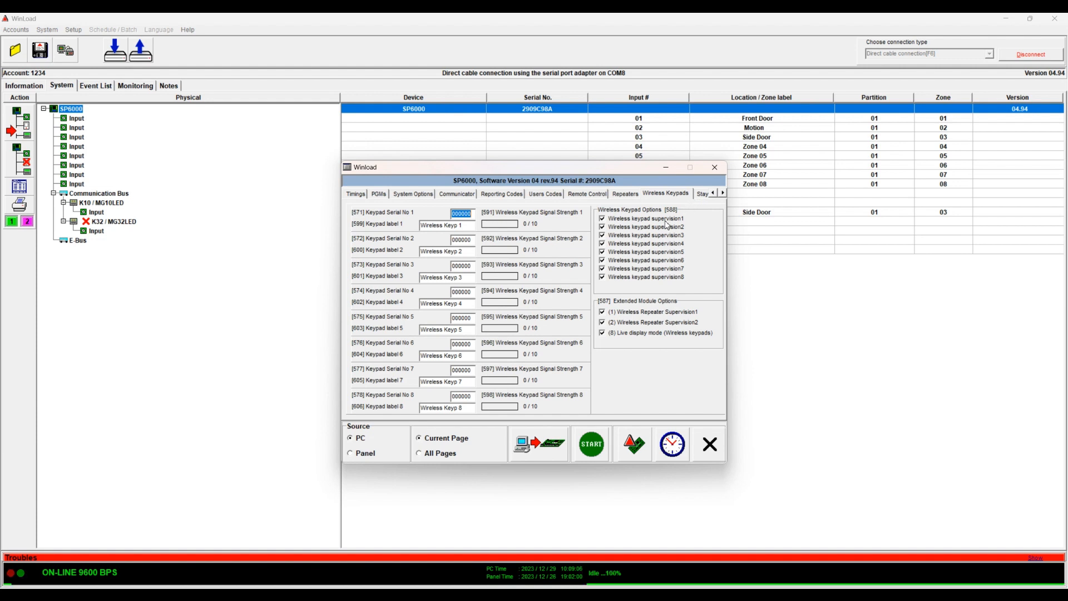
click(722, 193)
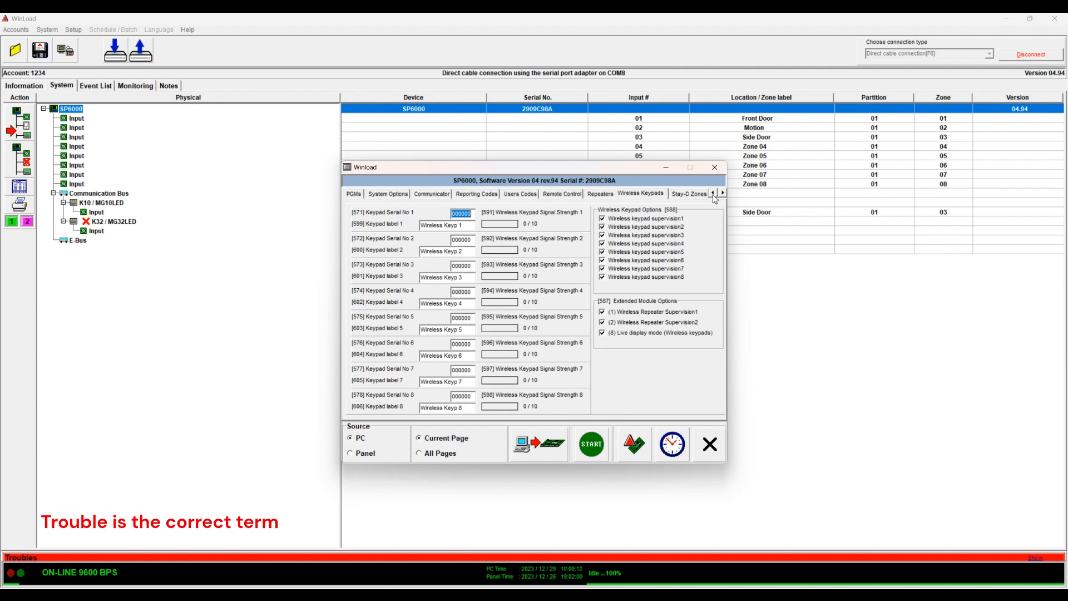
click(722, 193)
click(722, 193)
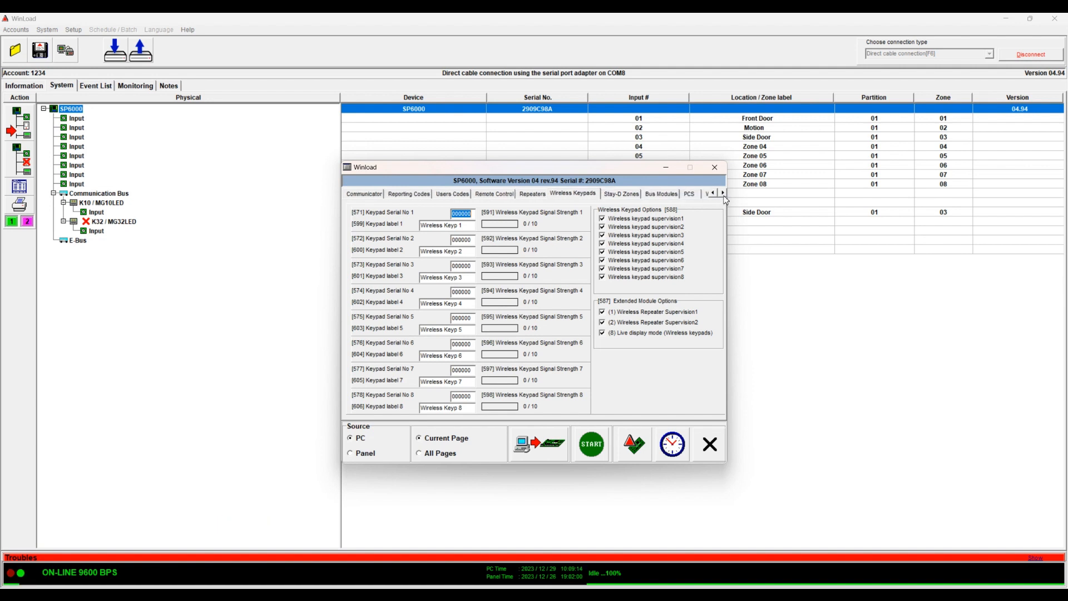
click(722, 193)
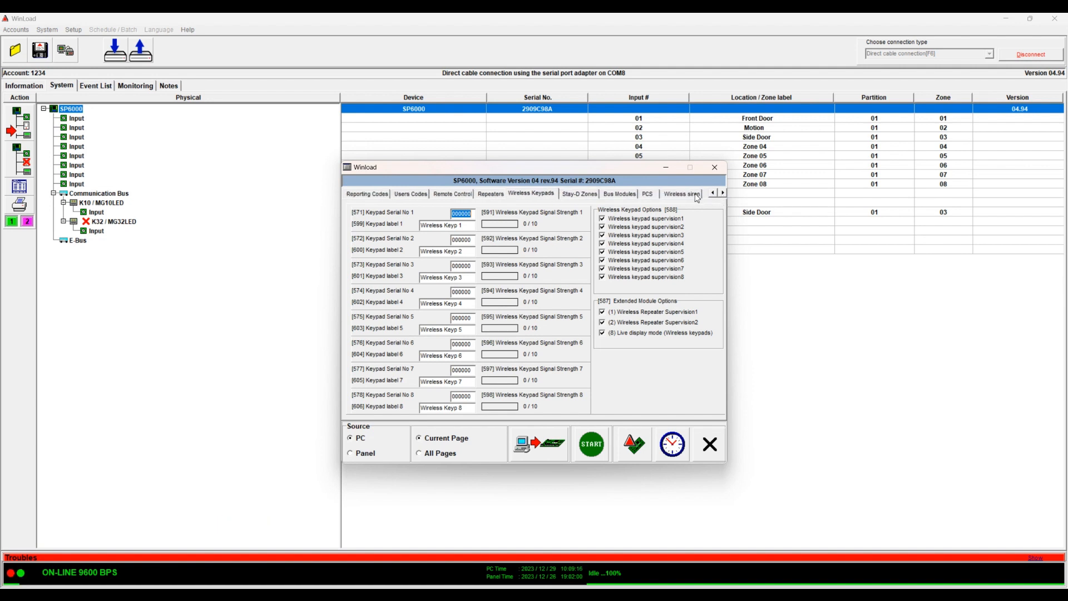
Browse the Stay-D Zones, Bus Modules, PCS and Wireless siren pages, then switch to Monitoring
click(576, 196)
click(618, 193)
click(646, 193)
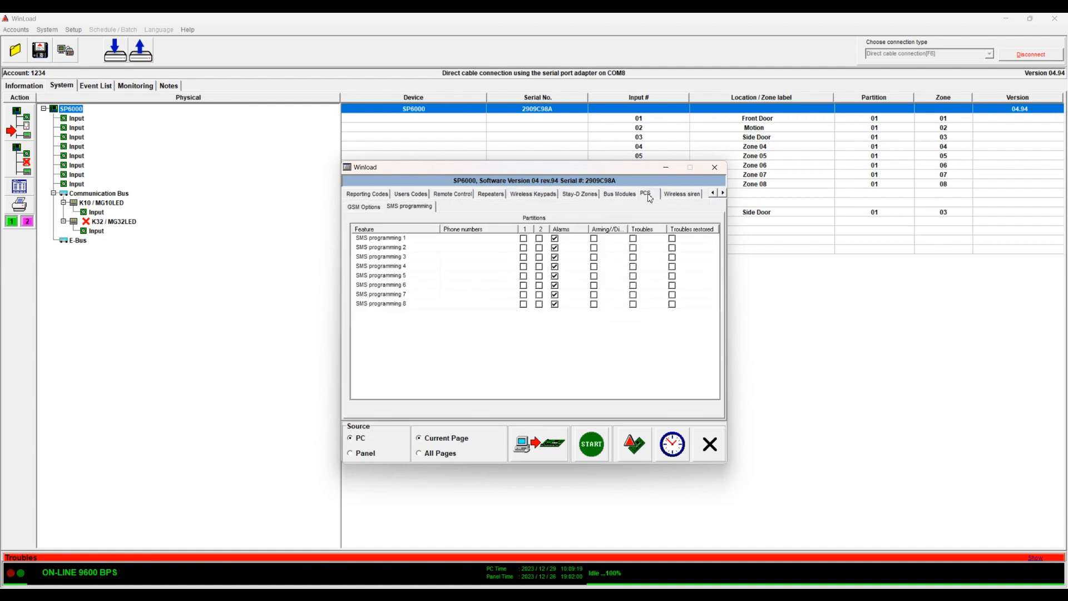
click(681, 194)
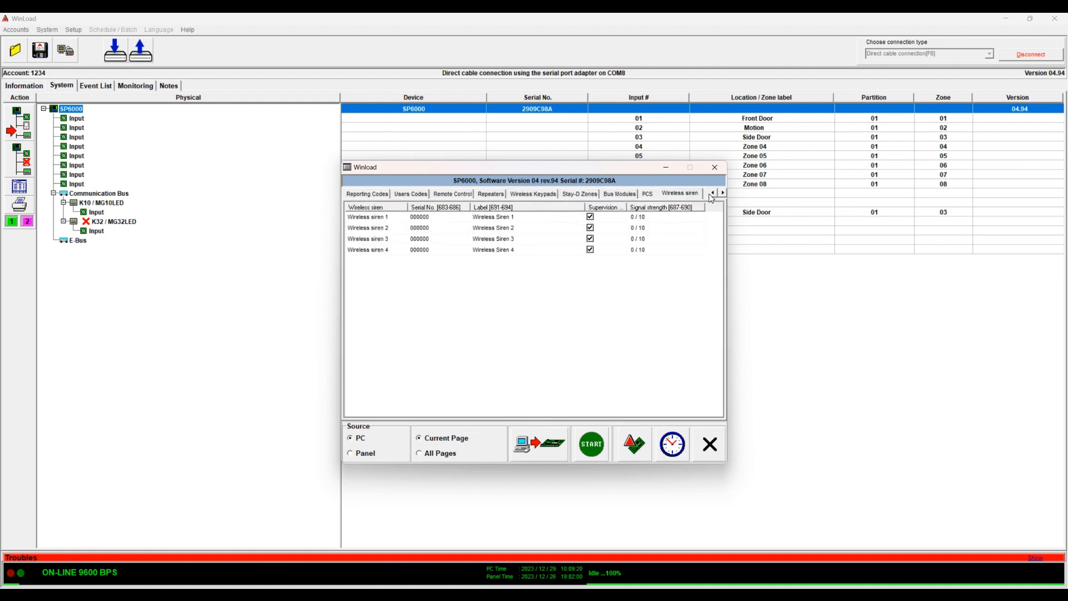
click(433, 220)
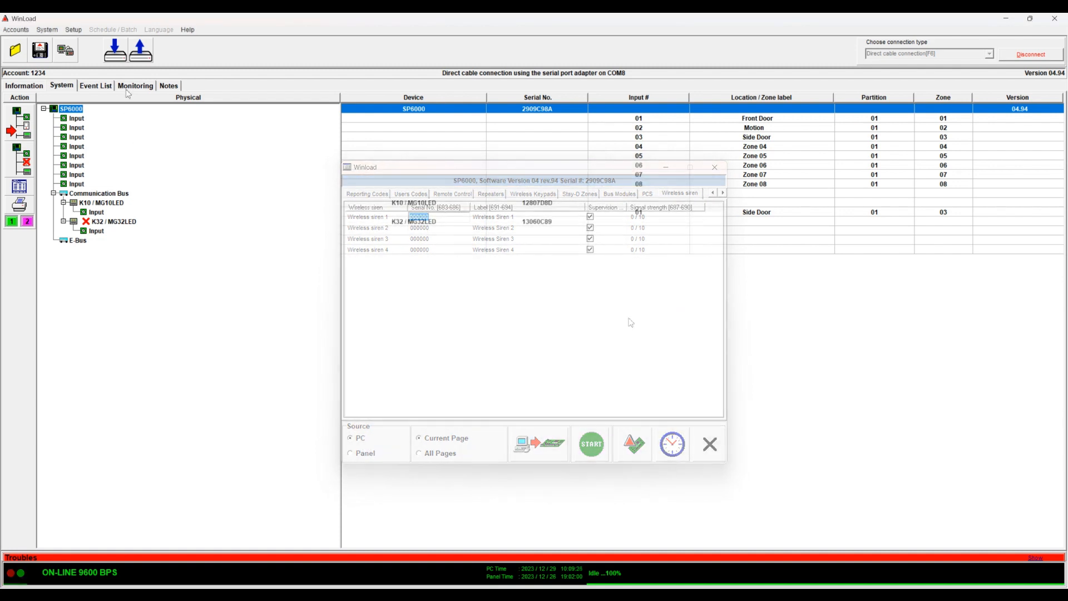
click(135, 85)
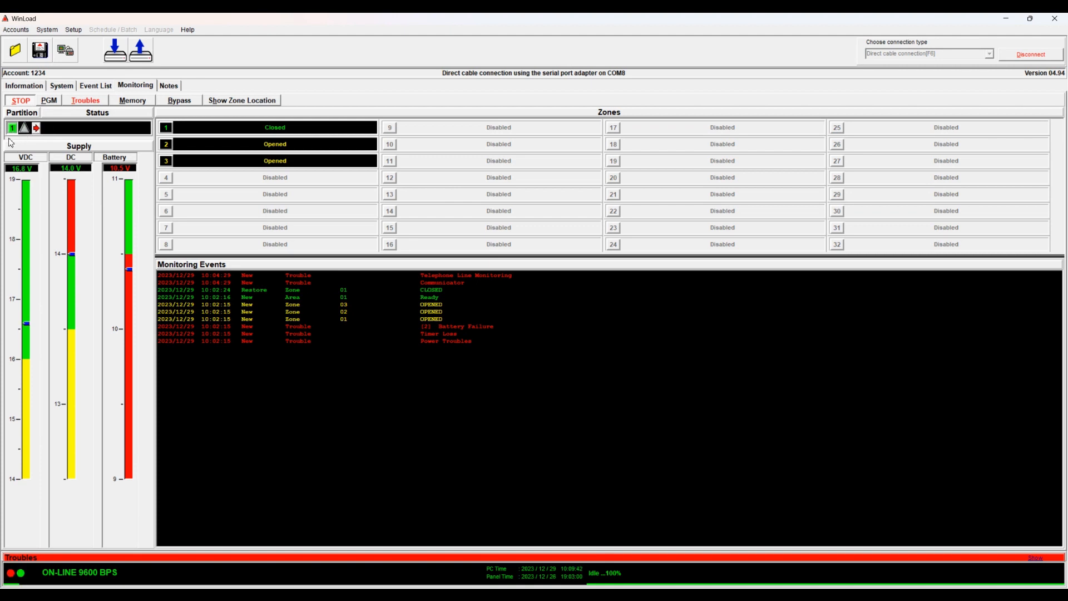
Arm partition 1 from its arming options, then dismiss the options bar
click(37, 130)
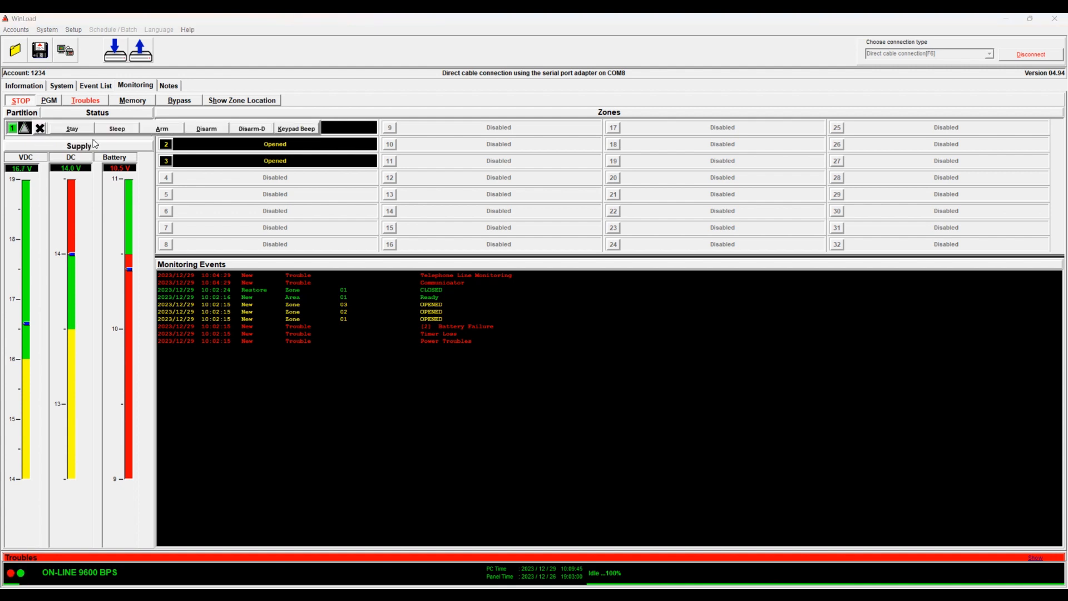
click(165, 130)
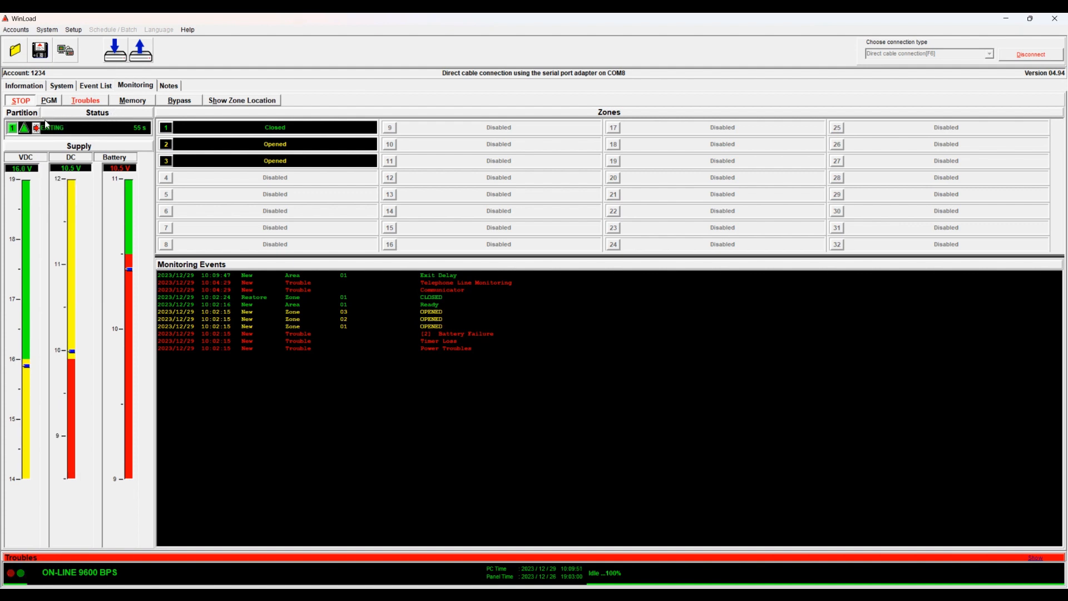
click(36, 129)
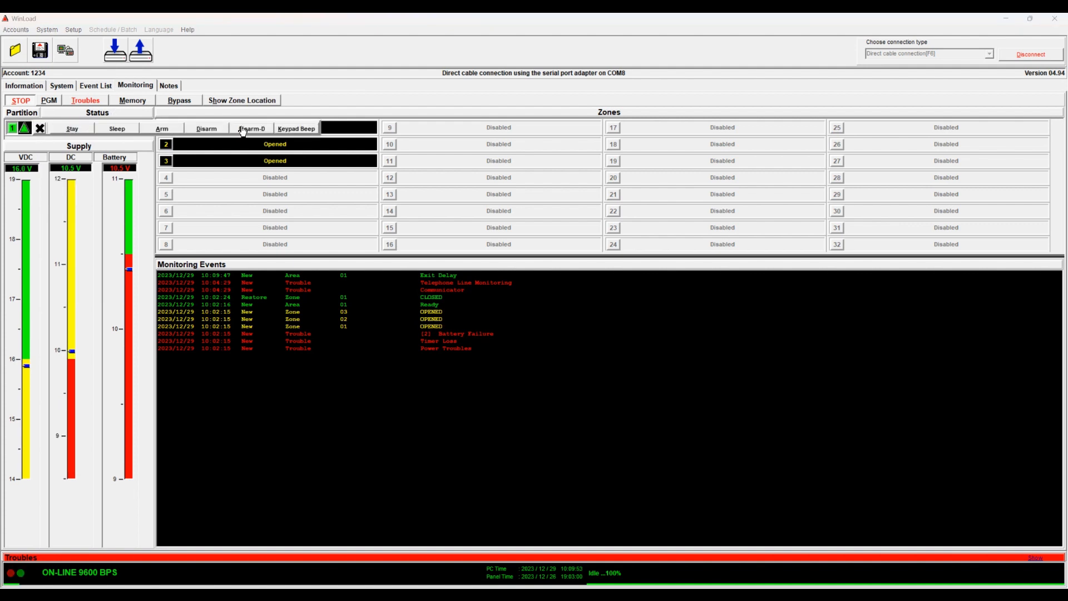
click(201, 130)
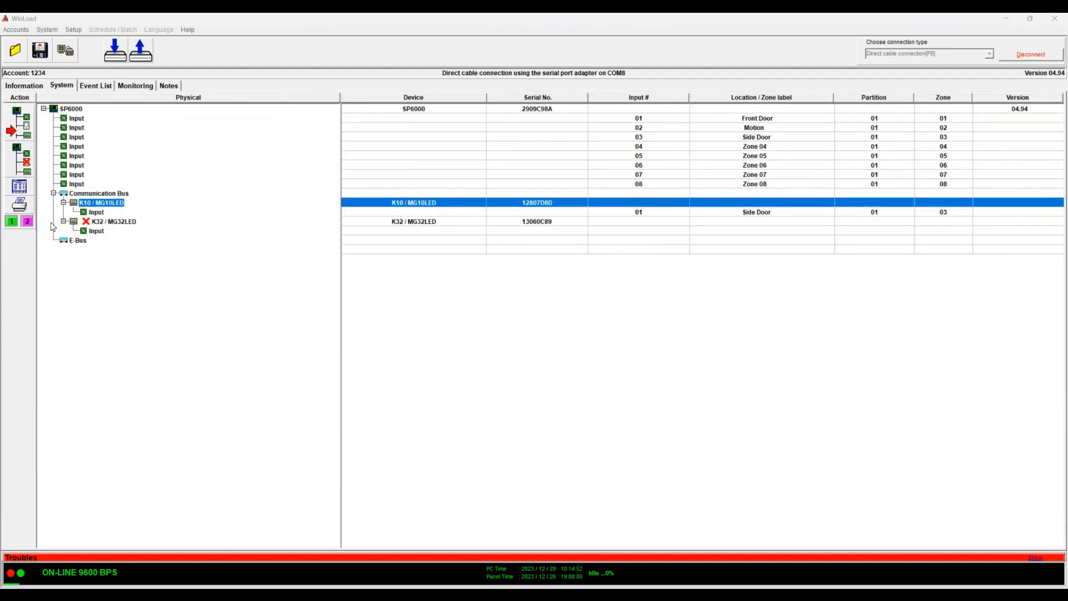
Dismiss the keypad's 'Module not supported yet' message and preview the SP6000 programming sheet
click(15, 209)
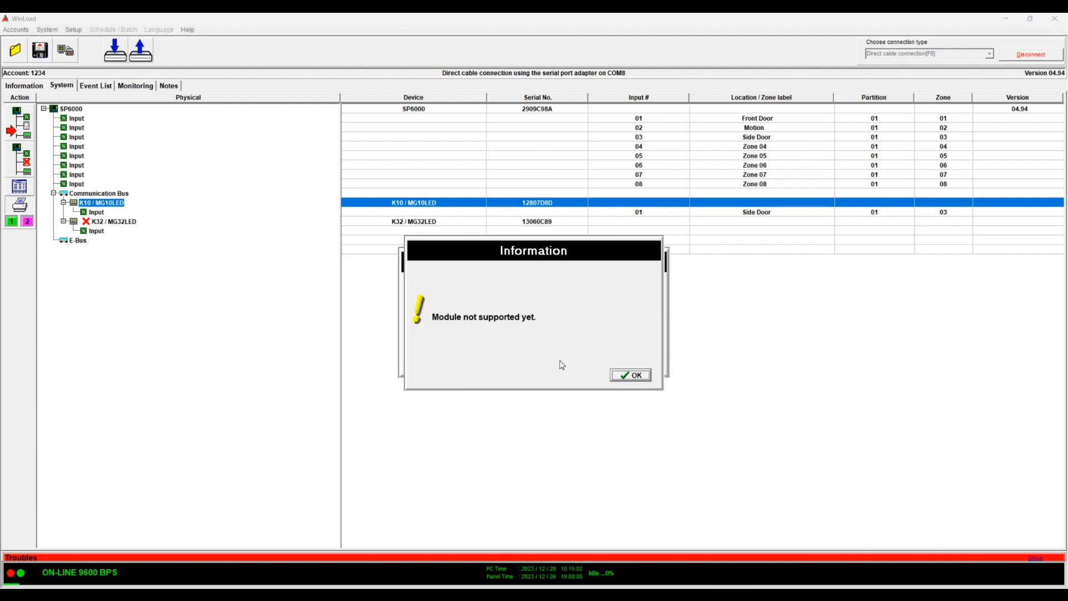
click(630, 376)
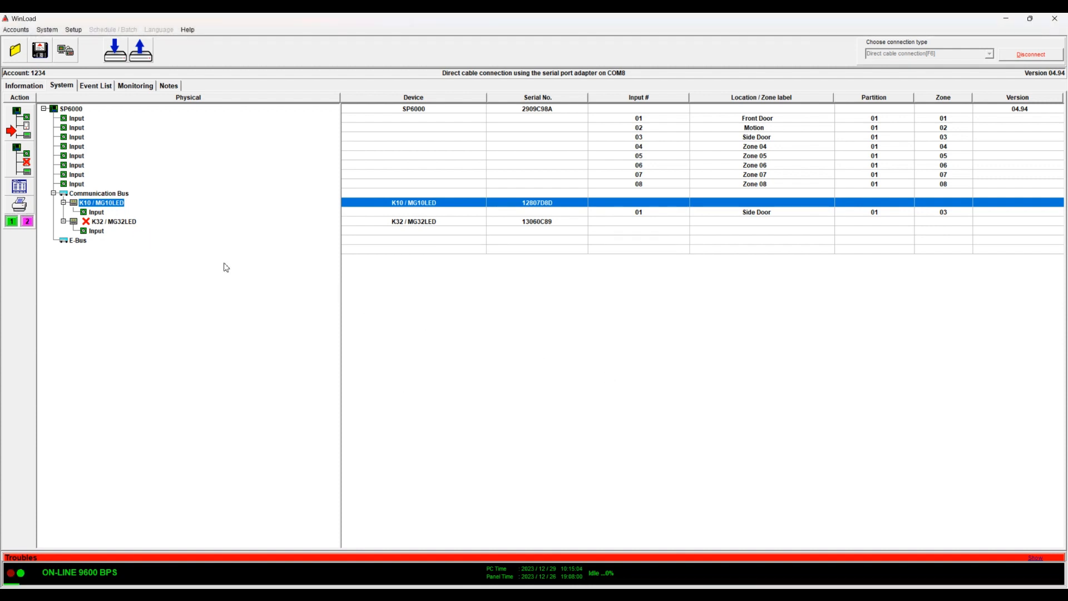
click(102, 221)
click(95, 204)
click(71, 111)
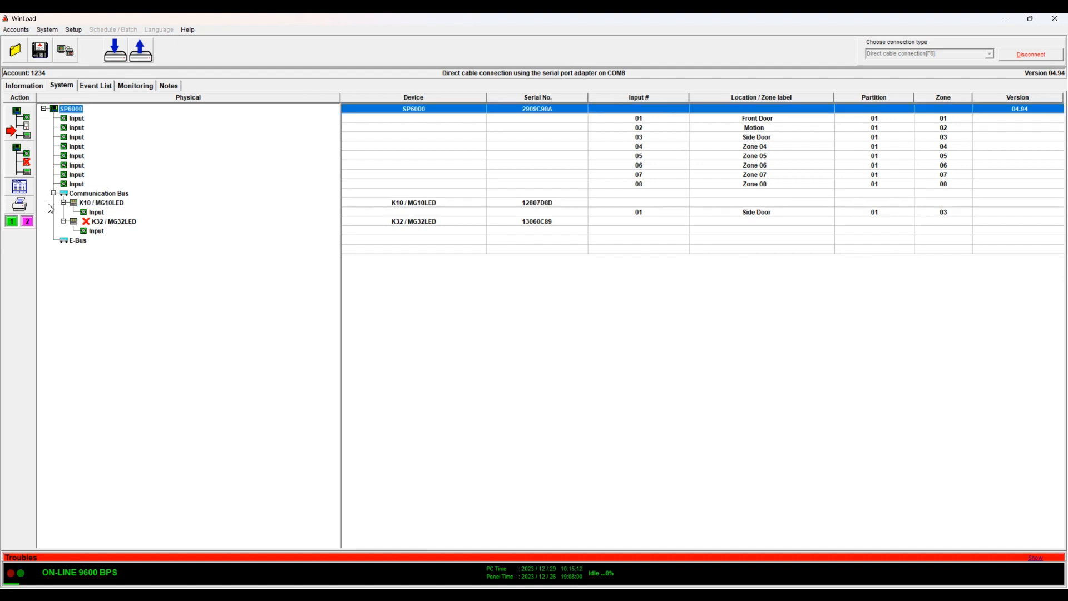
click(26, 212)
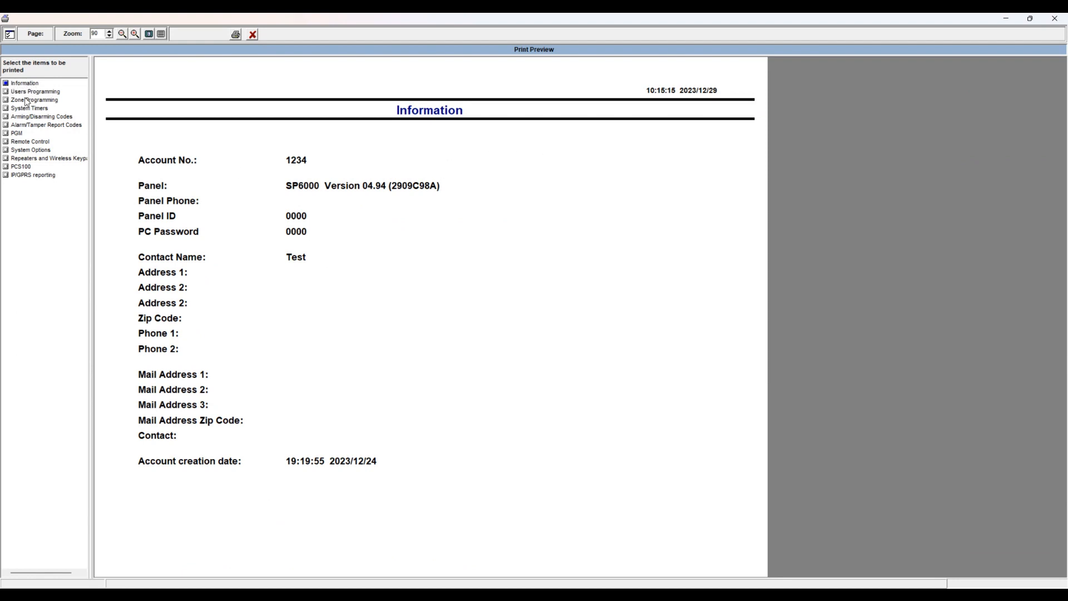
Tick Users Programming, tick and untick Zone Programming, review Users Programming, then close the preview
click(6, 92)
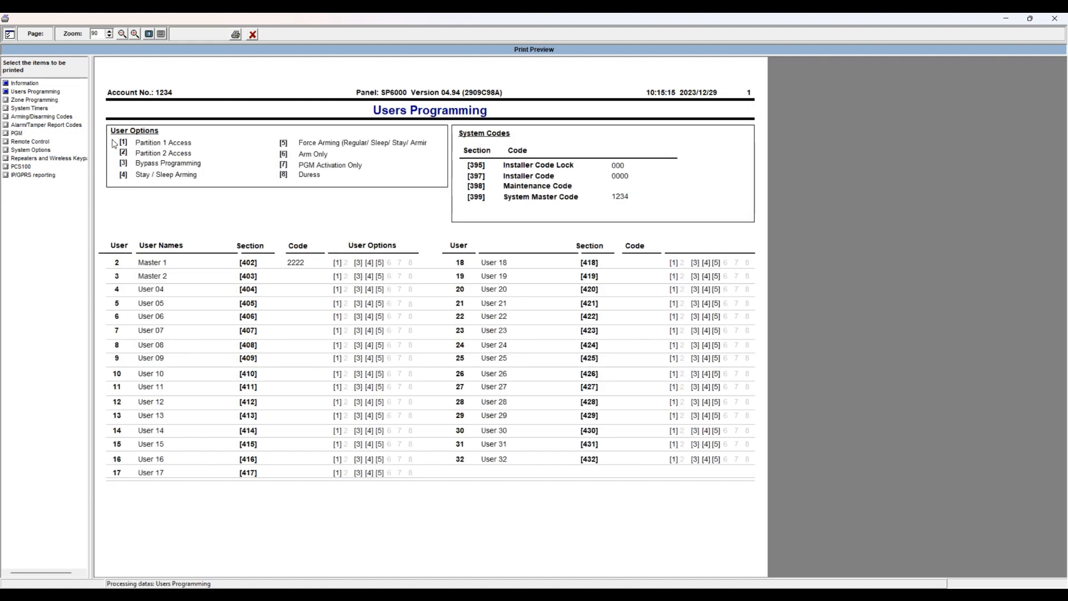
click(7, 100)
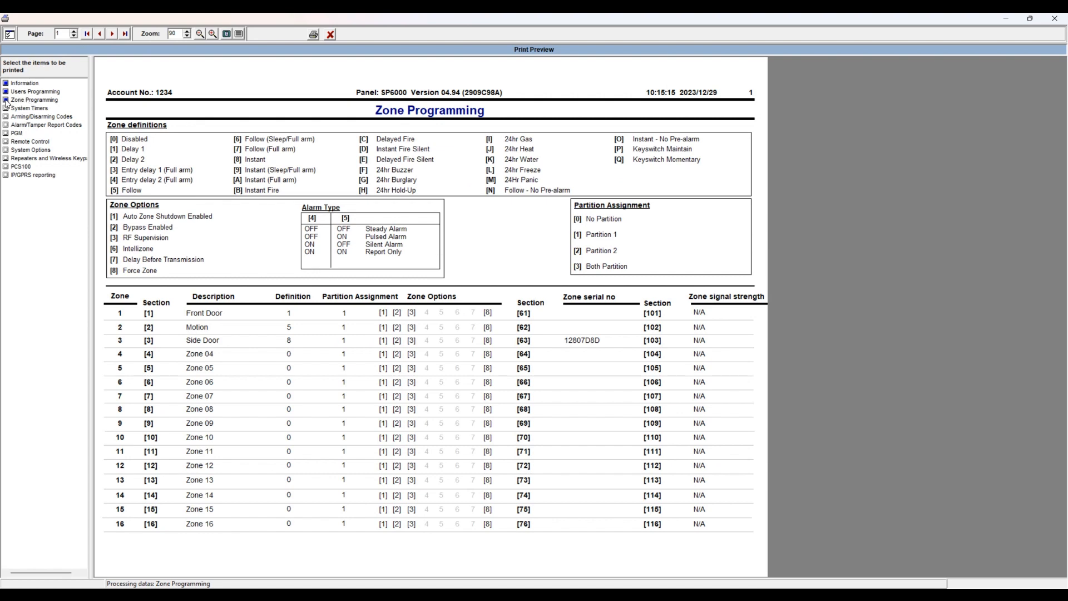
click(5, 100)
click(7, 93)
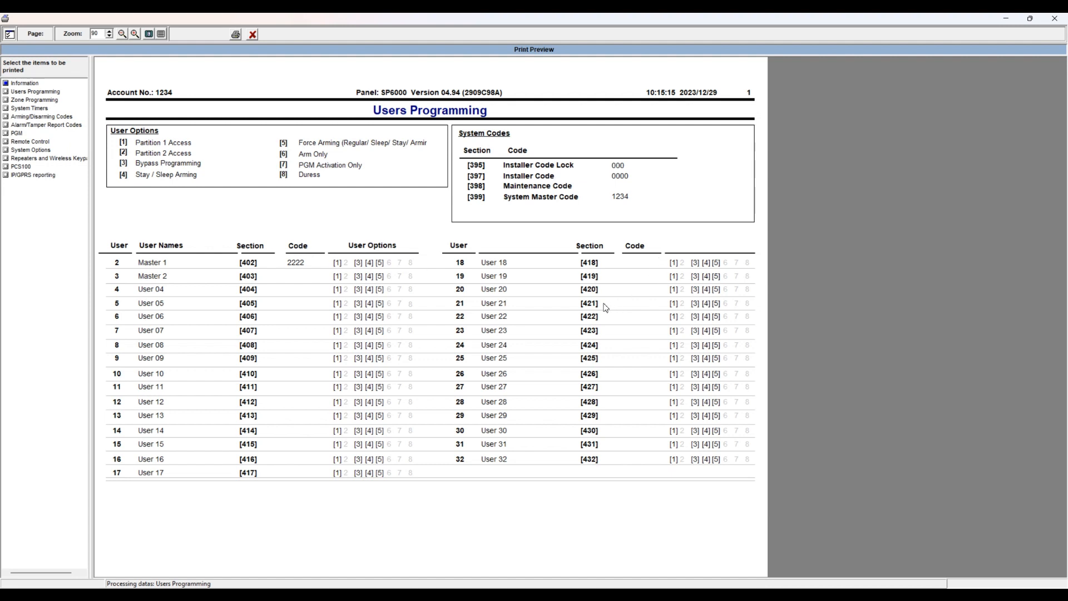
click(1054, 19)
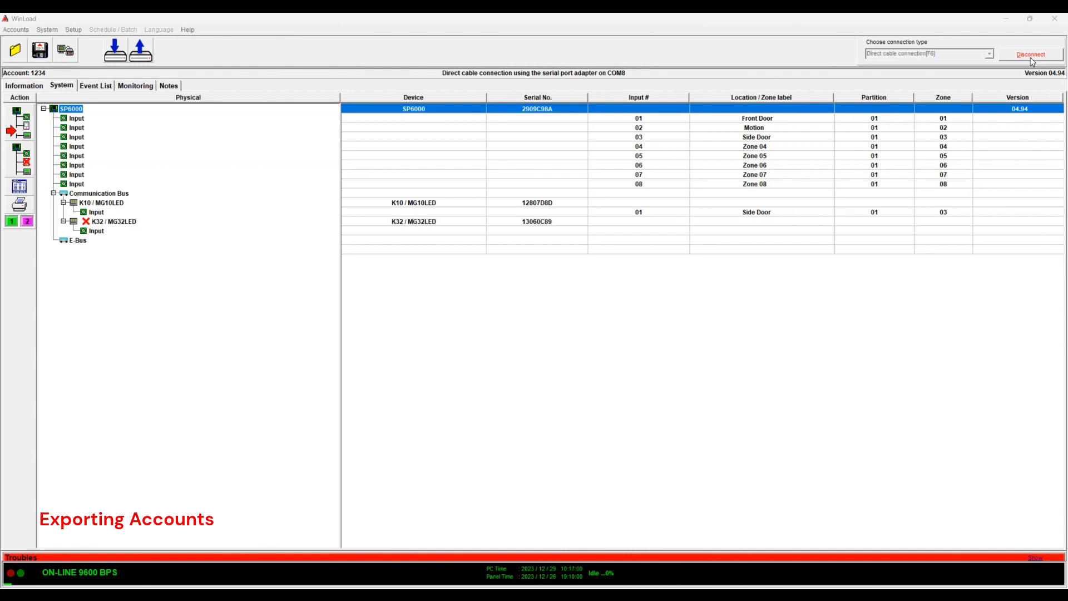
Disconnect from the panel, acknowledge the printable-sheet warning, and return to the accounts list
click(1030, 58)
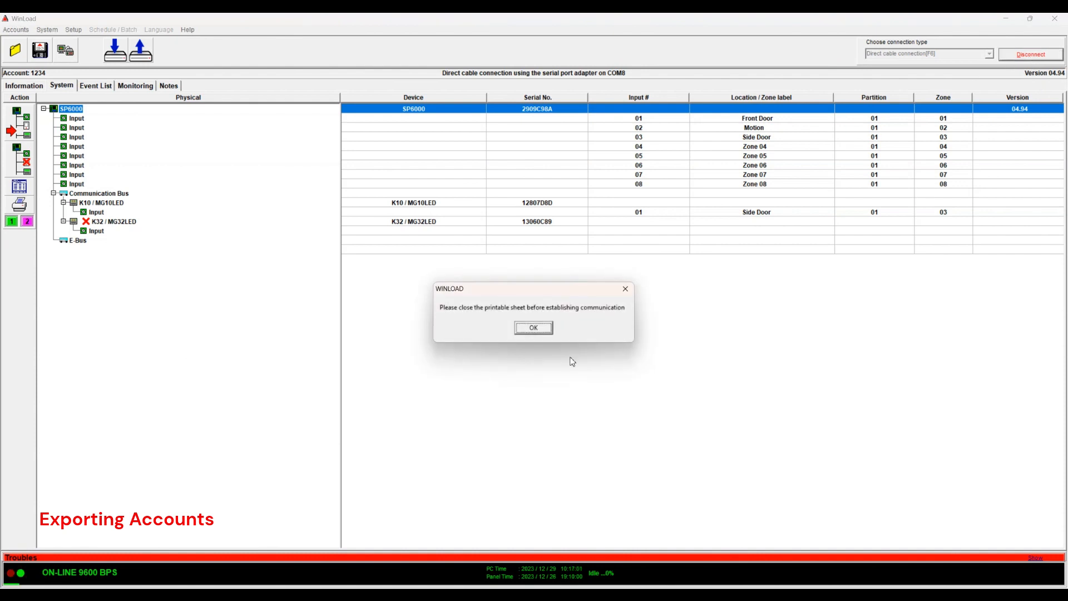
click(532, 328)
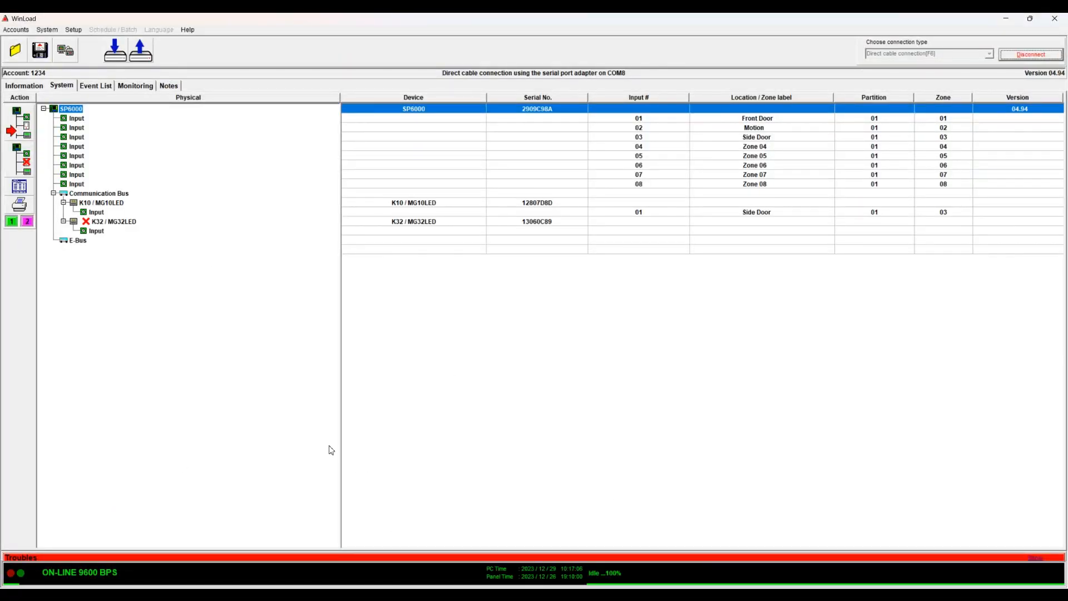
click(20, 54)
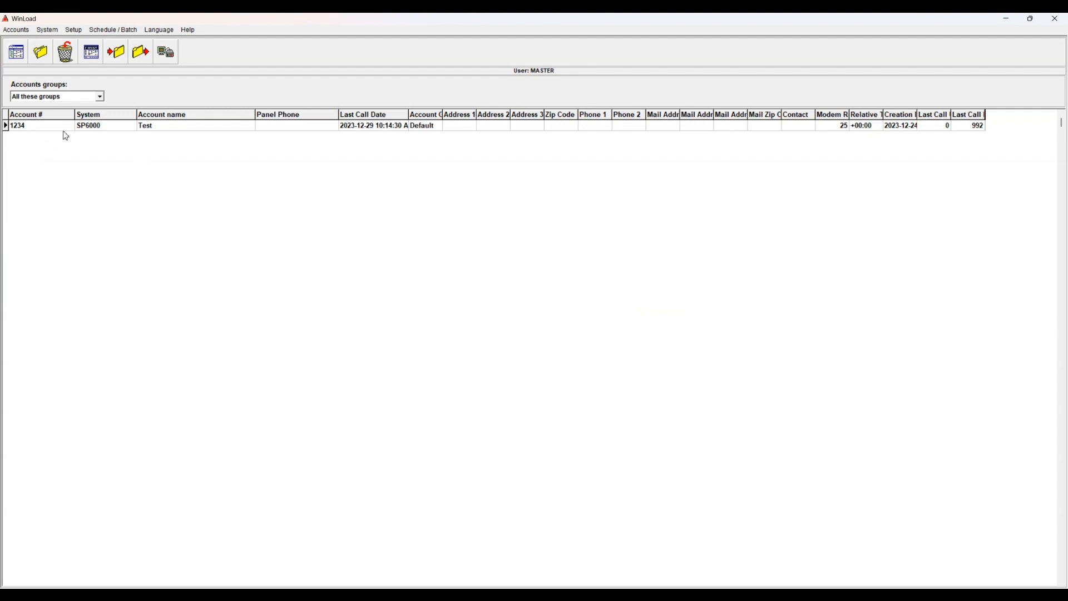
Create account 2222, save and close it keeping changes, then select account 1234
click(20, 55)
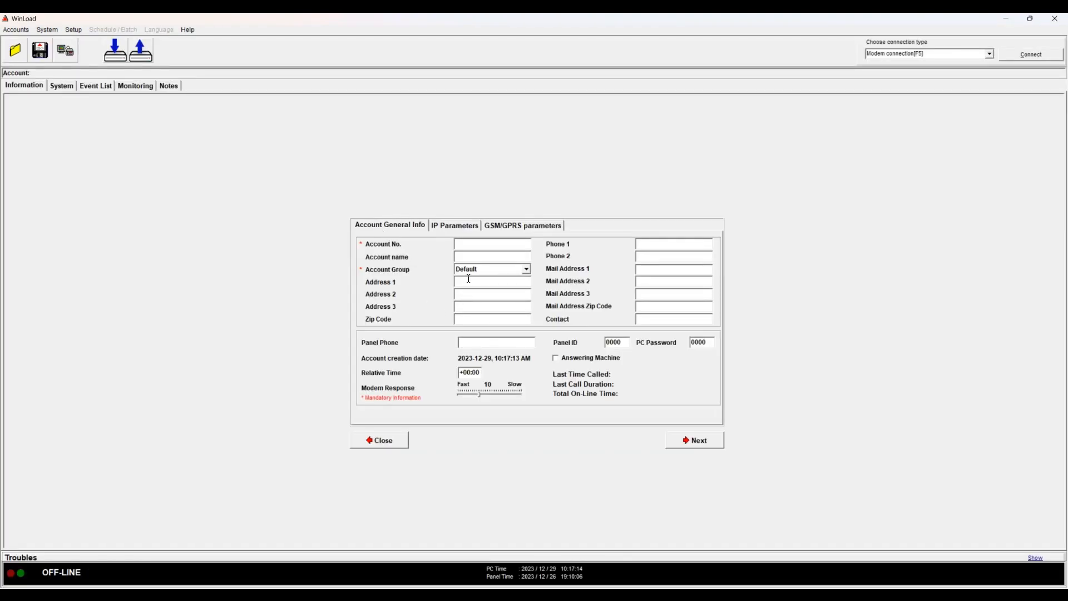
text(2222)
click(40, 54)
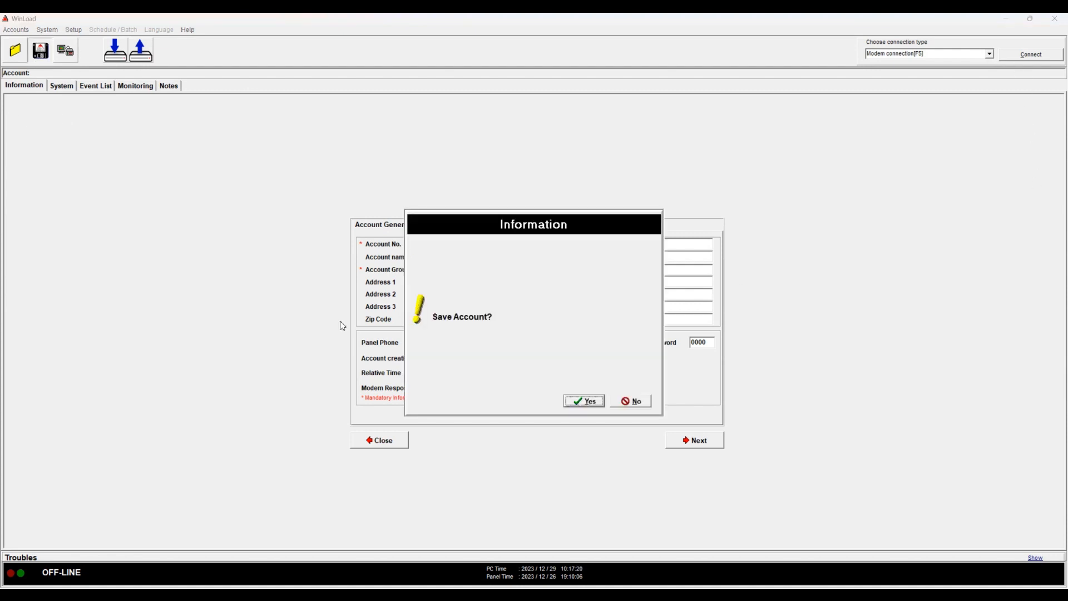
key(Return)
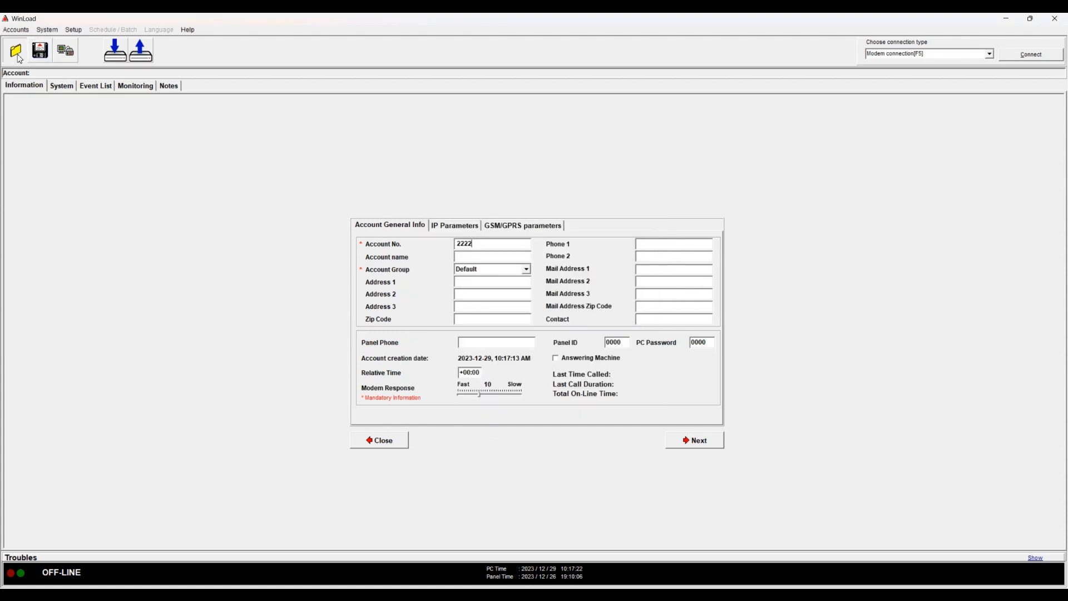
click(17, 58)
key(Return)
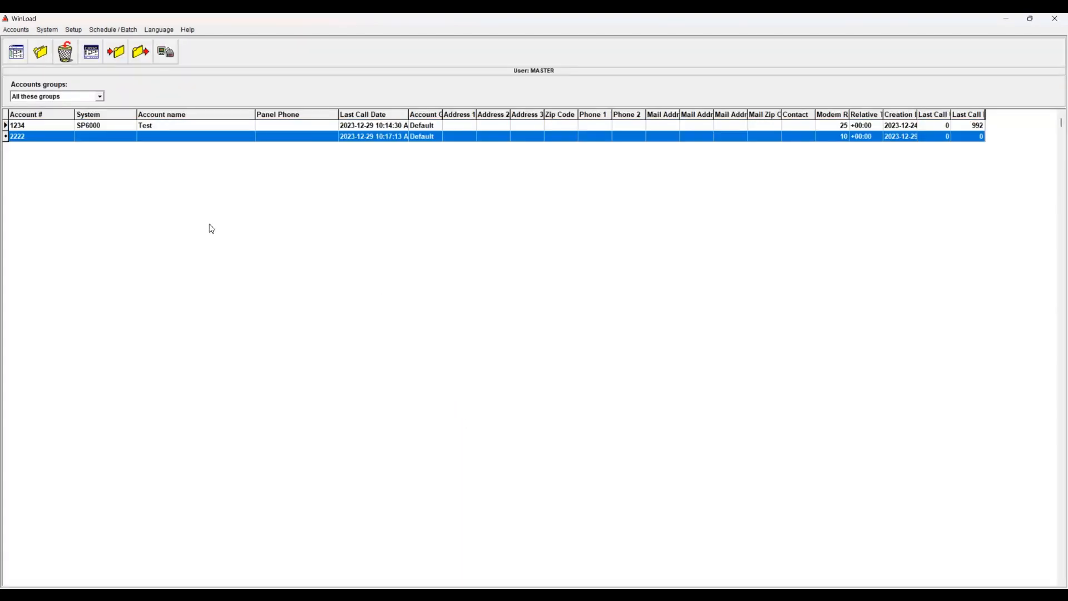
click(160, 127)
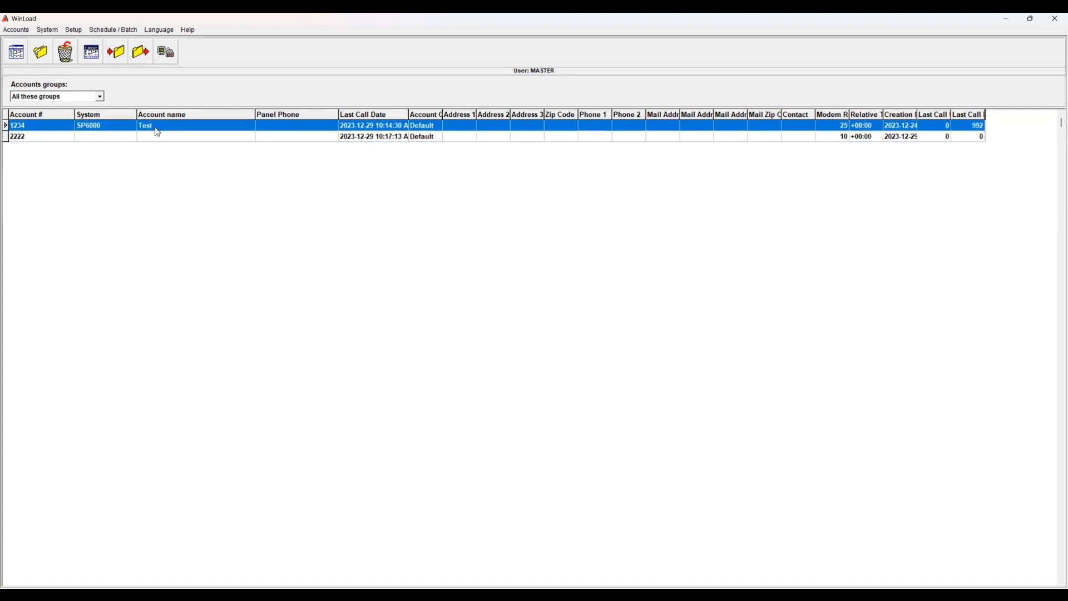
click(23, 31)
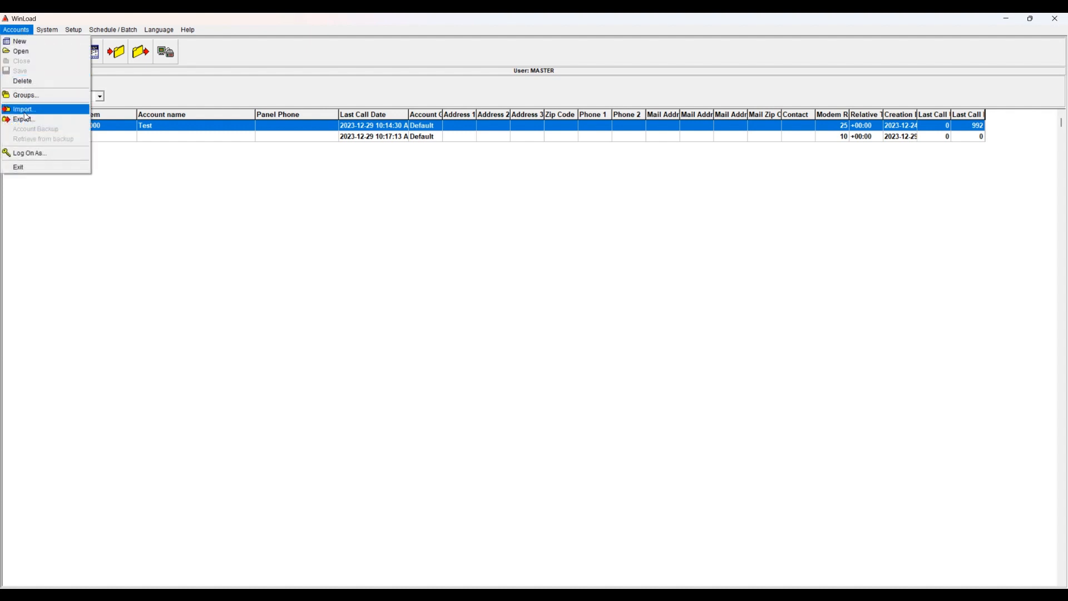
Export account 1234 to '1234 SP6000.zip' protected by an entered and confirmed password
click(26, 119)
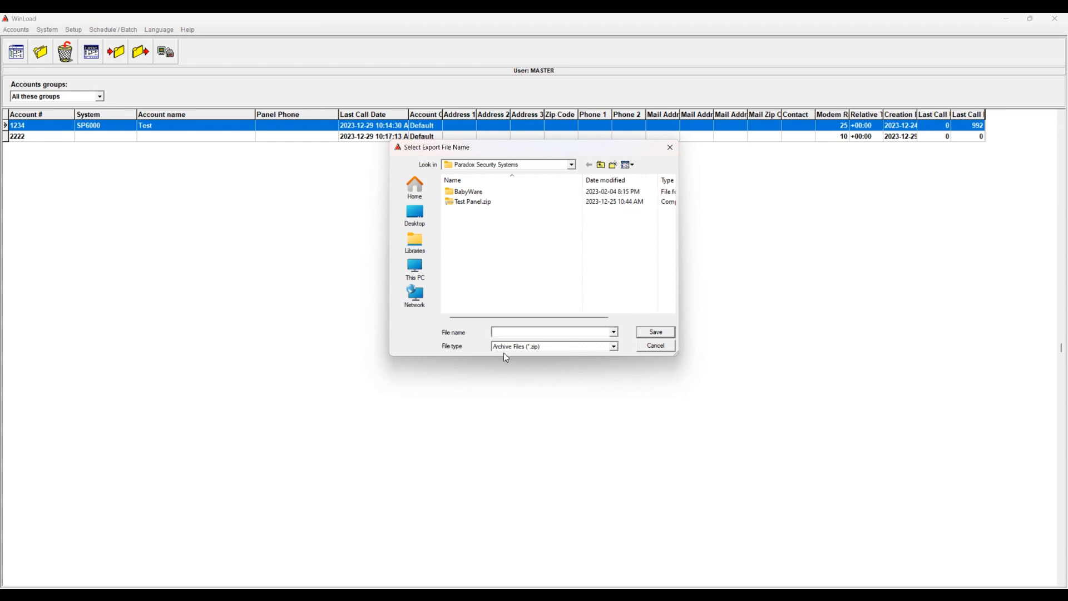
text(1234 SP6000)
click(645, 333)
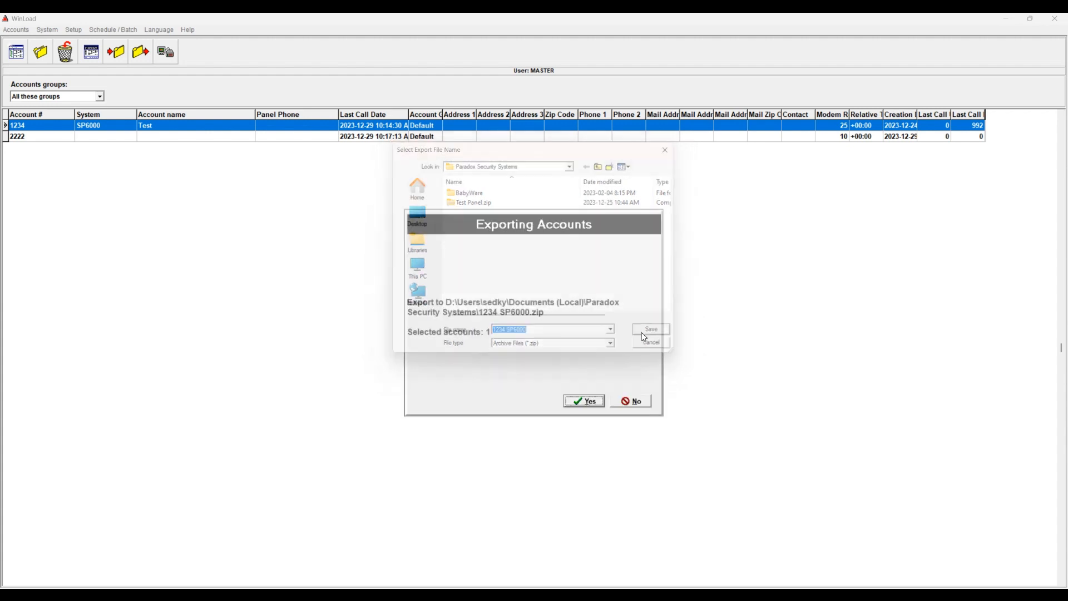
click(581, 401)
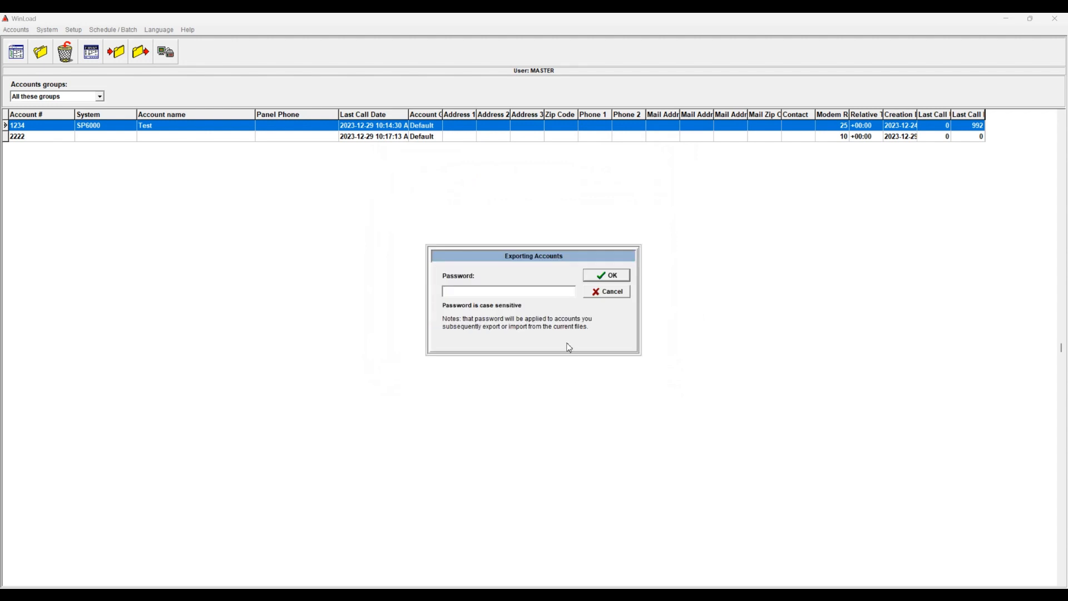
text(**)
click(612, 279)
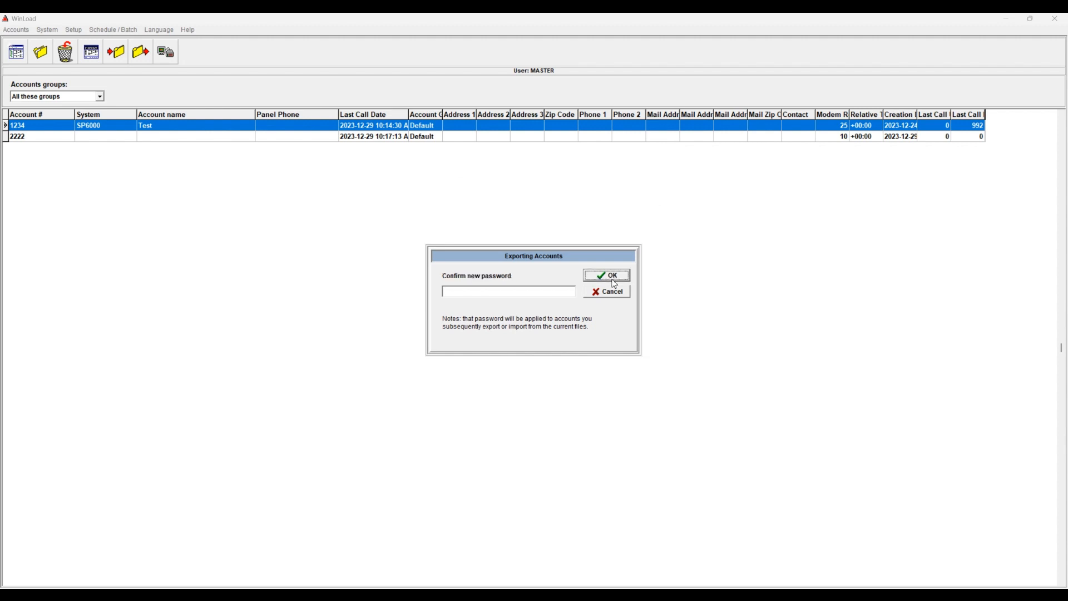
click(545, 294)
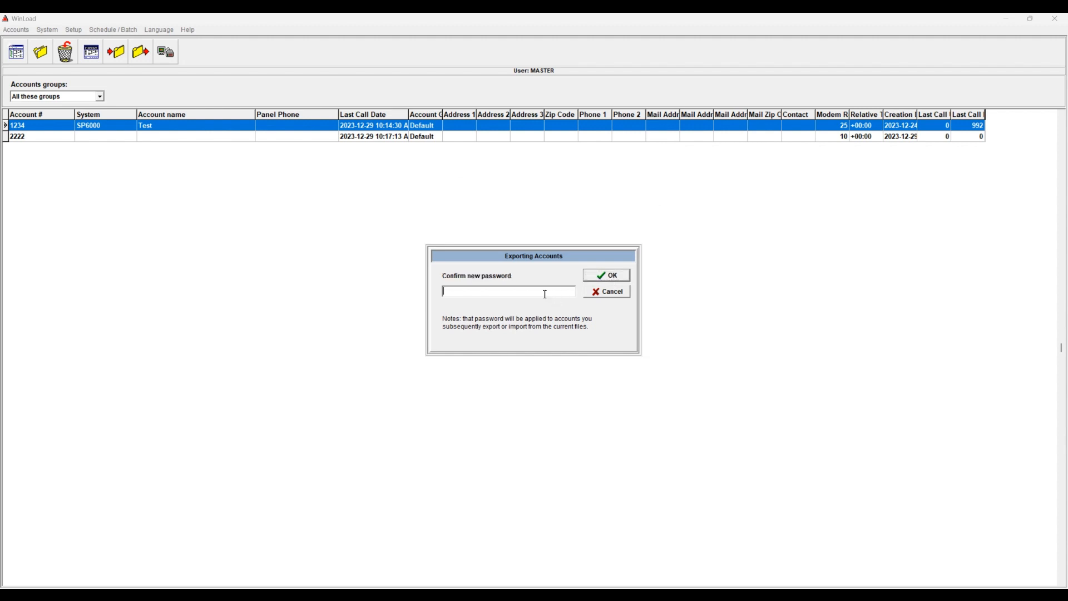
click(606, 276)
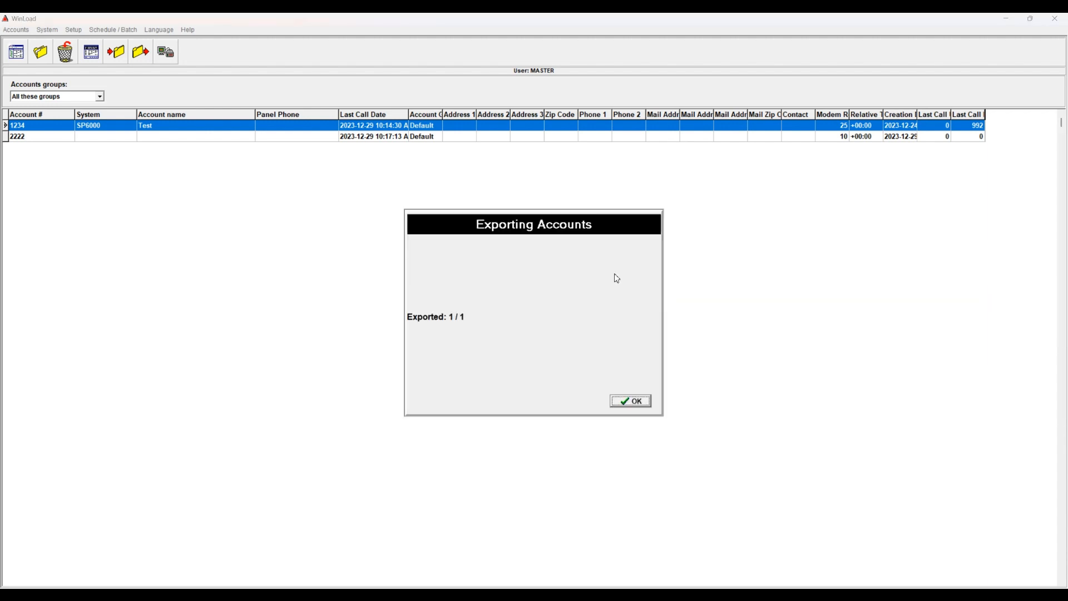
click(641, 404)
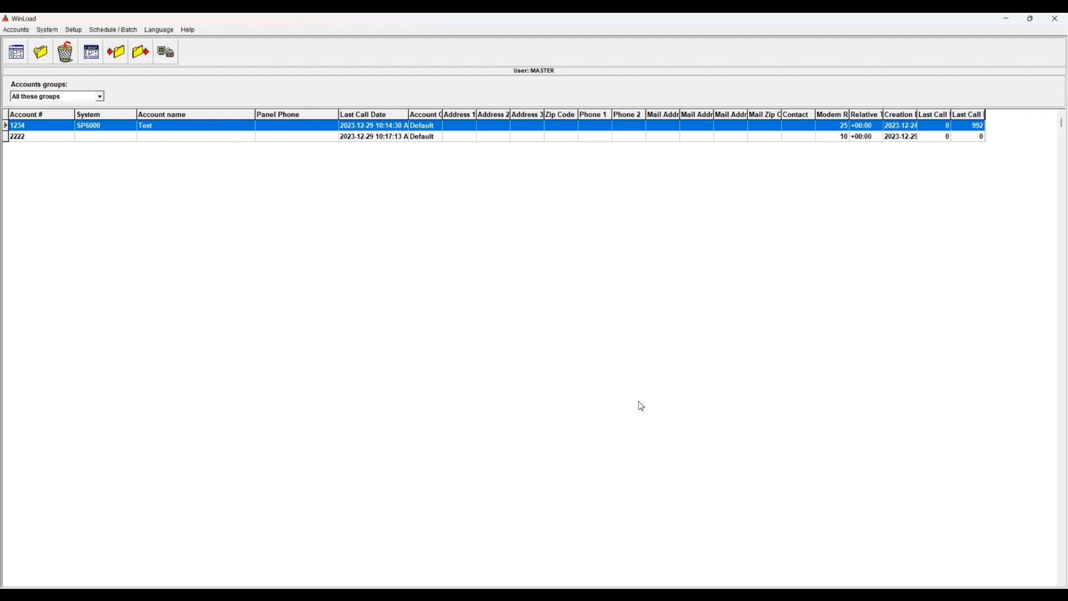
Select accounts 1234 and 2222 together and start exporting them
click(147, 136)
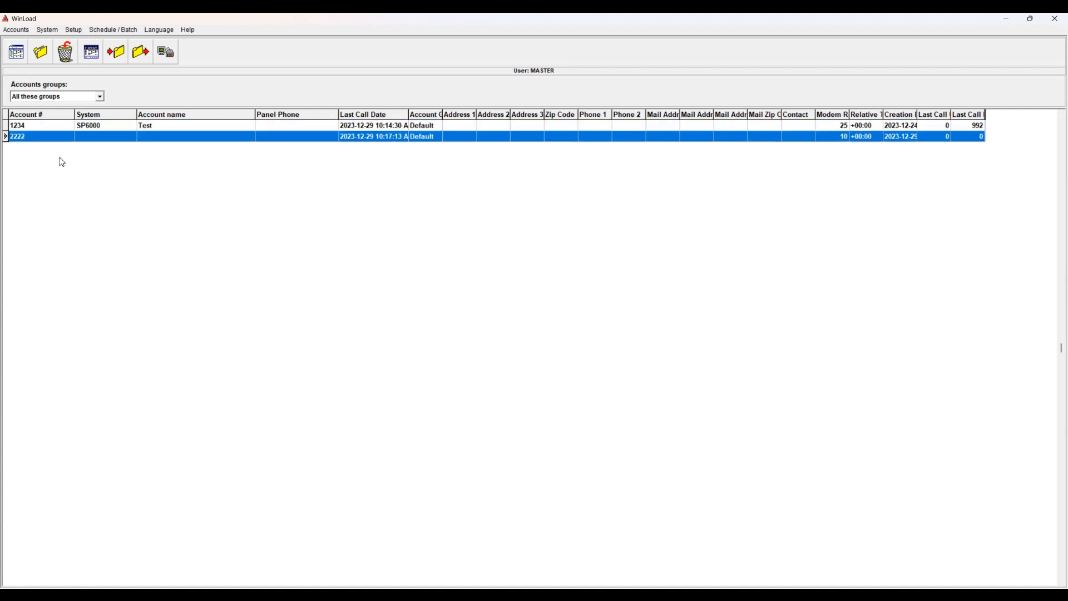
click(34, 127)
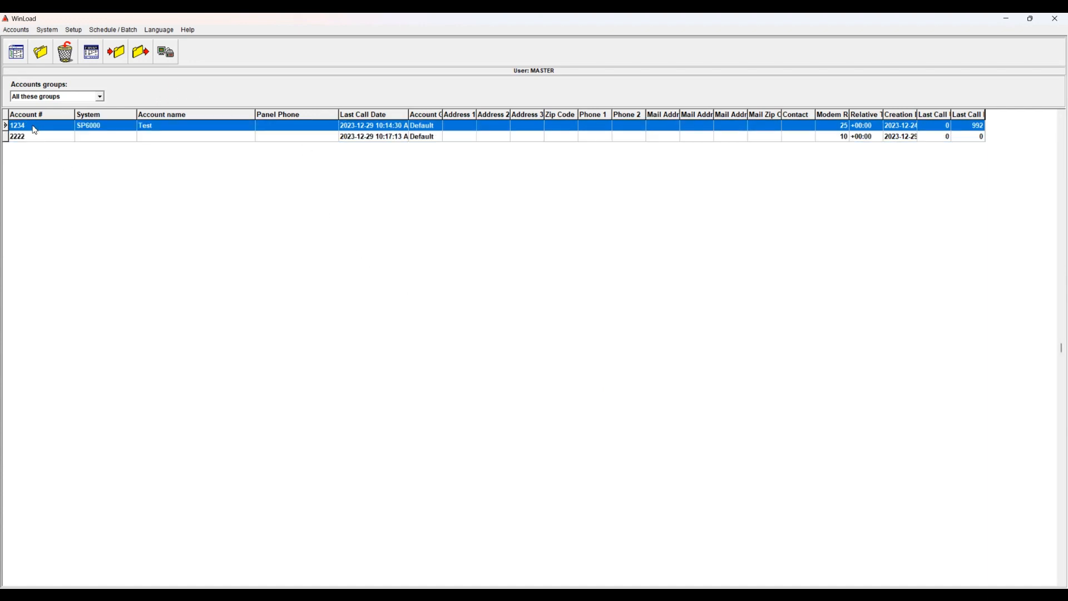
shift+click(64, 137)
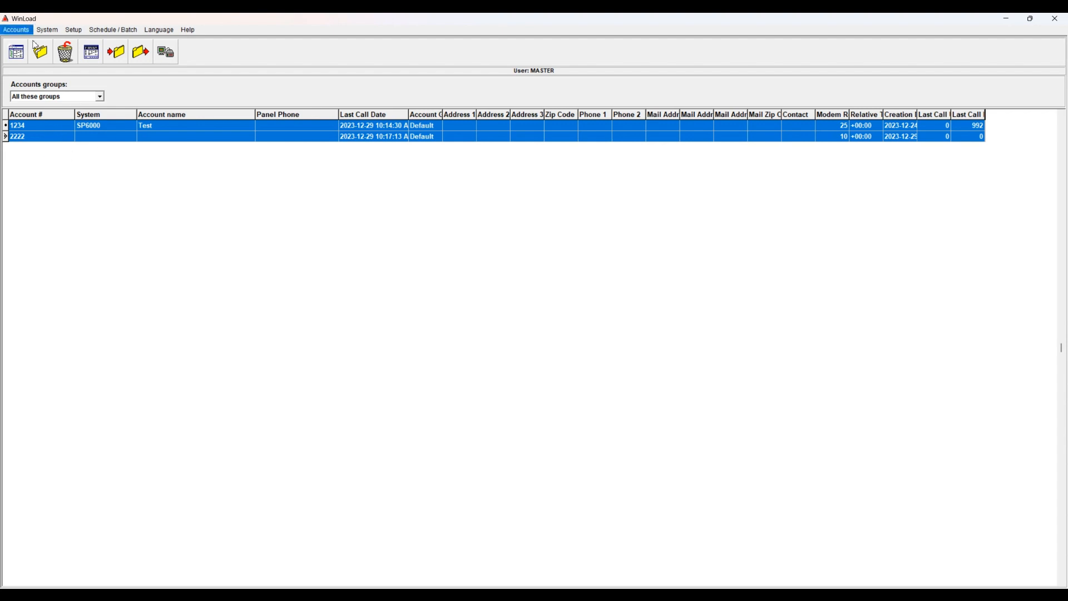
click(16, 30)
click(25, 119)
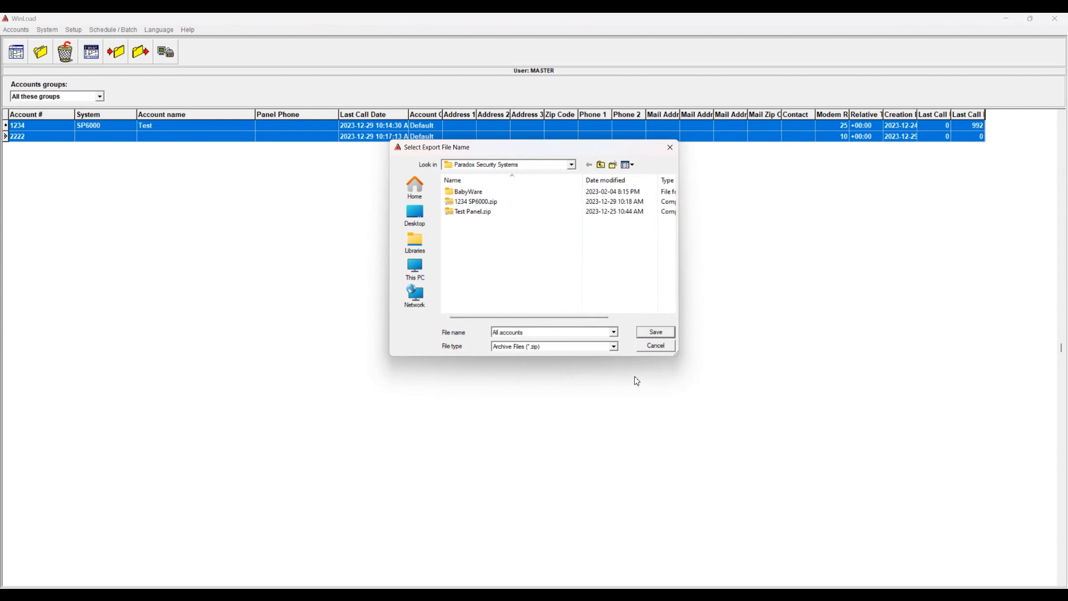
Save the export as 'All accounts' protected by a confirmed password, exporting 2 / 2 accounts
click(660, 334)
click(594, 405)
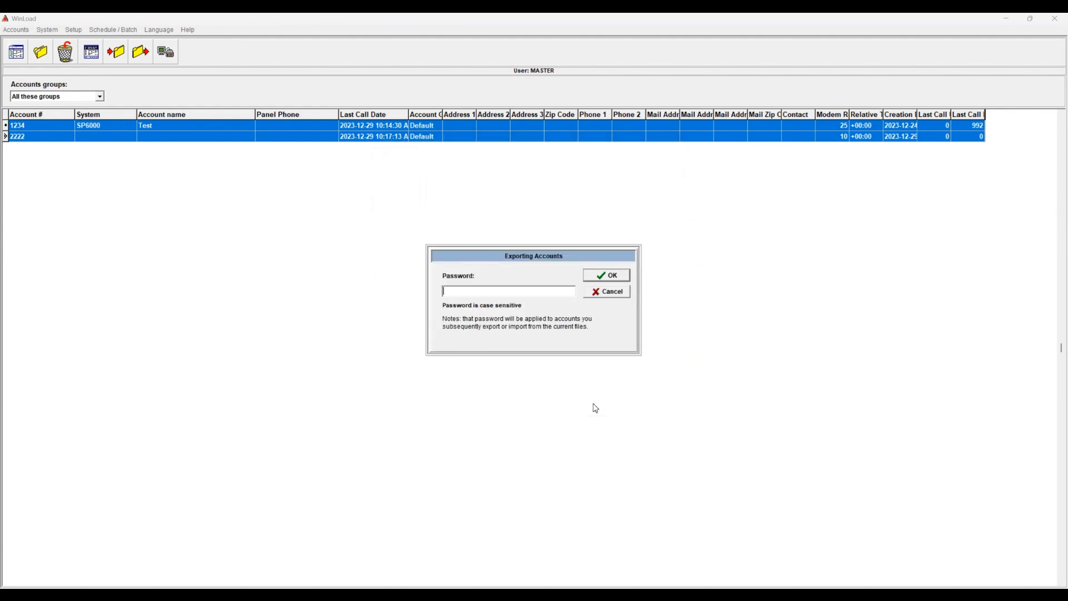
text(*)
key(Return)
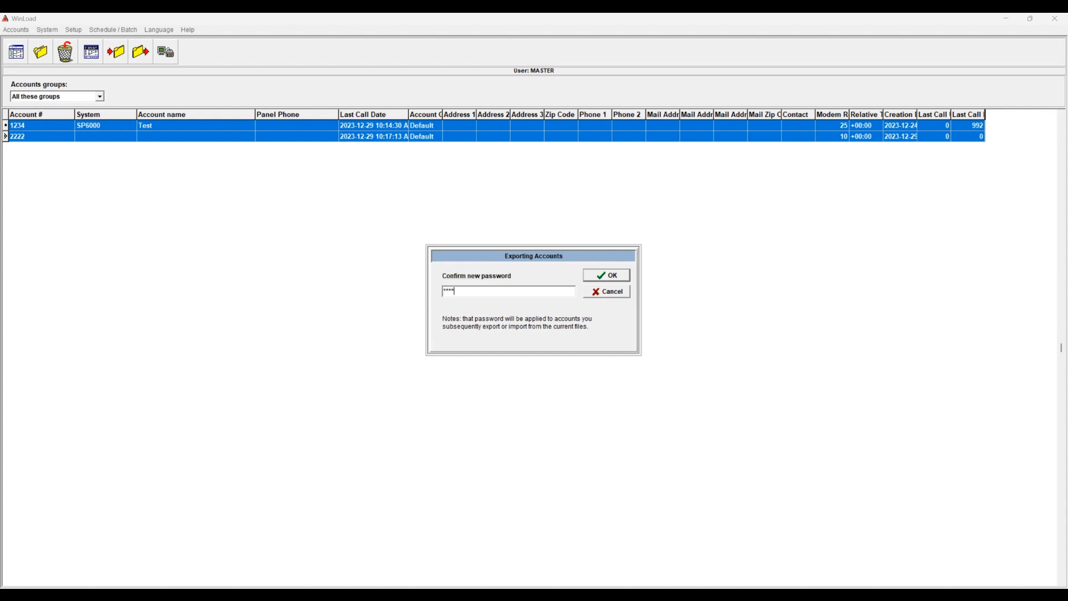
text(******)
key(Return)
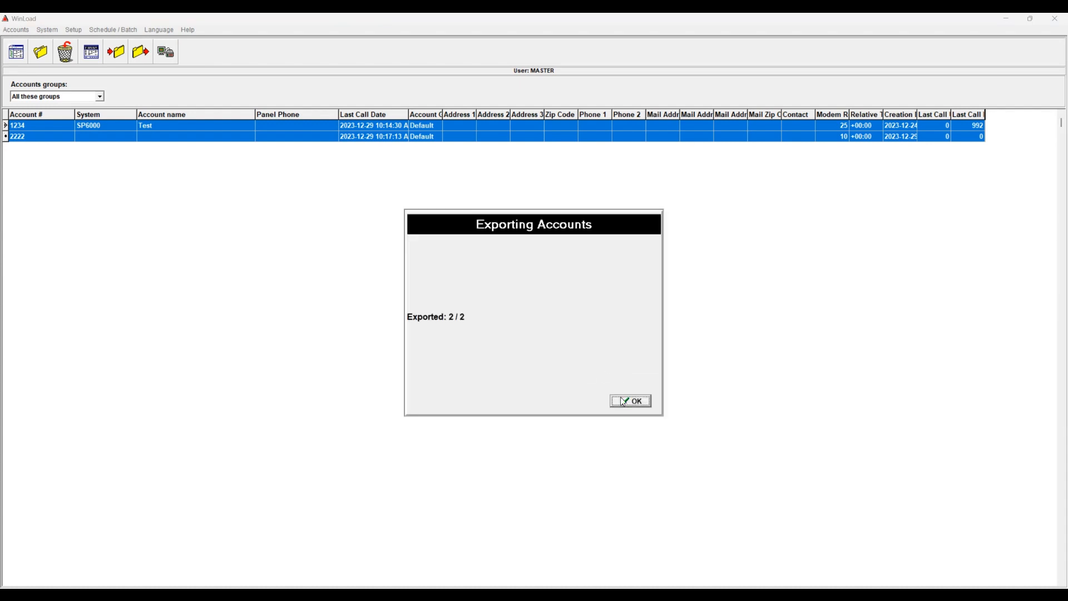
click(622, 401)
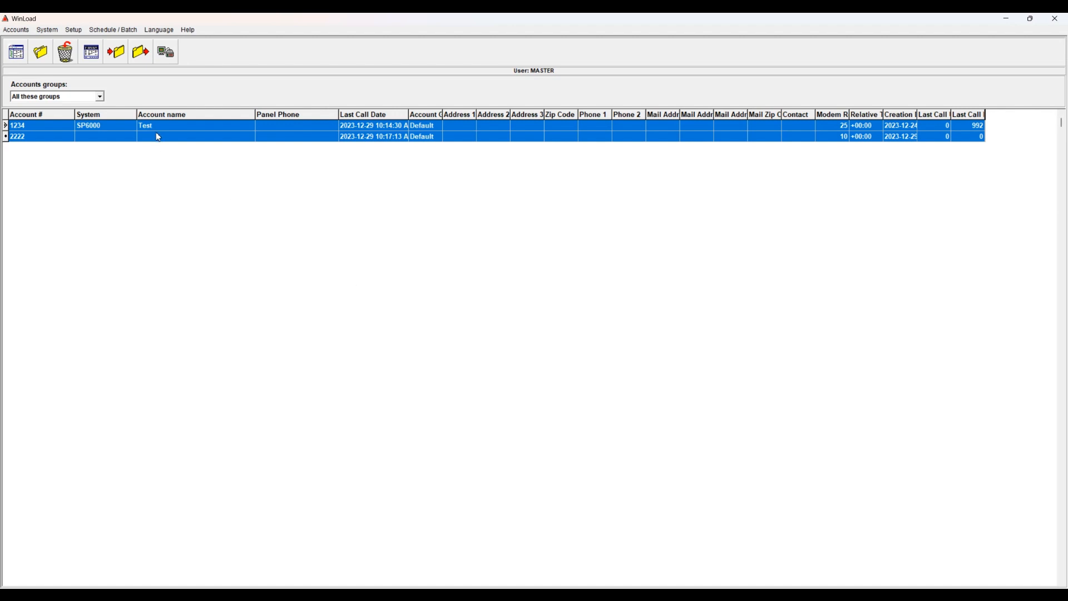
Move accounts 1234 and 2222 into the Deleted group
click(65, 52)
click(589, 402)
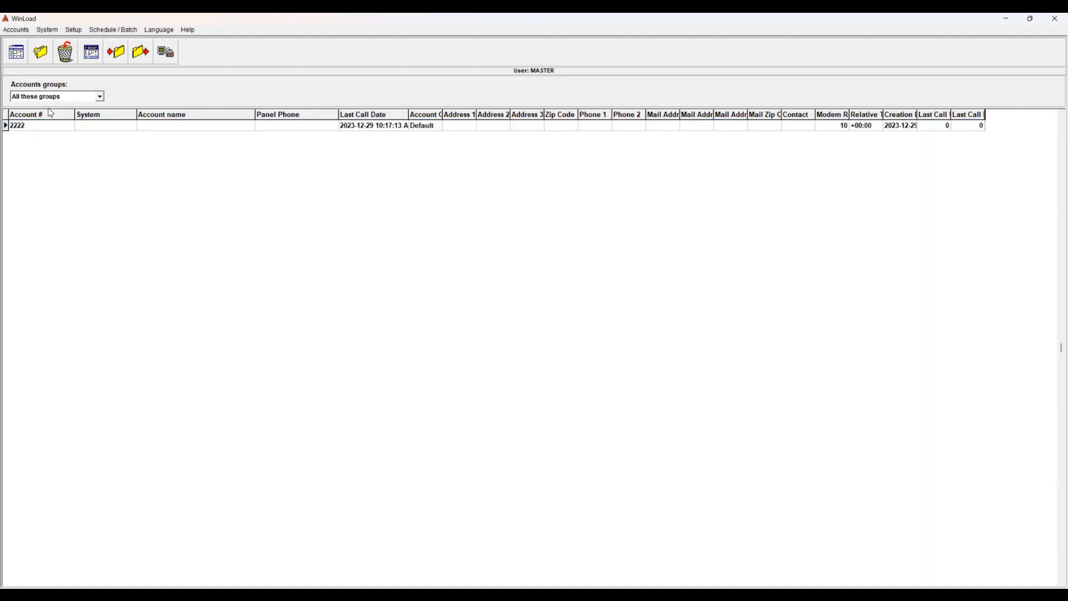
click(73, 127)
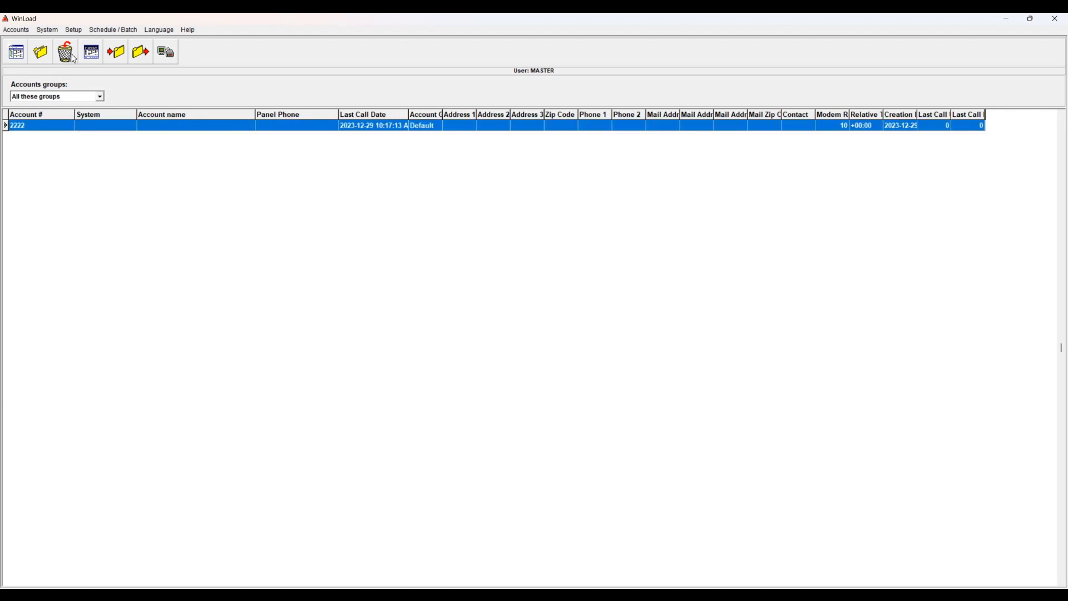
click(72, 58)
click(571, 401)
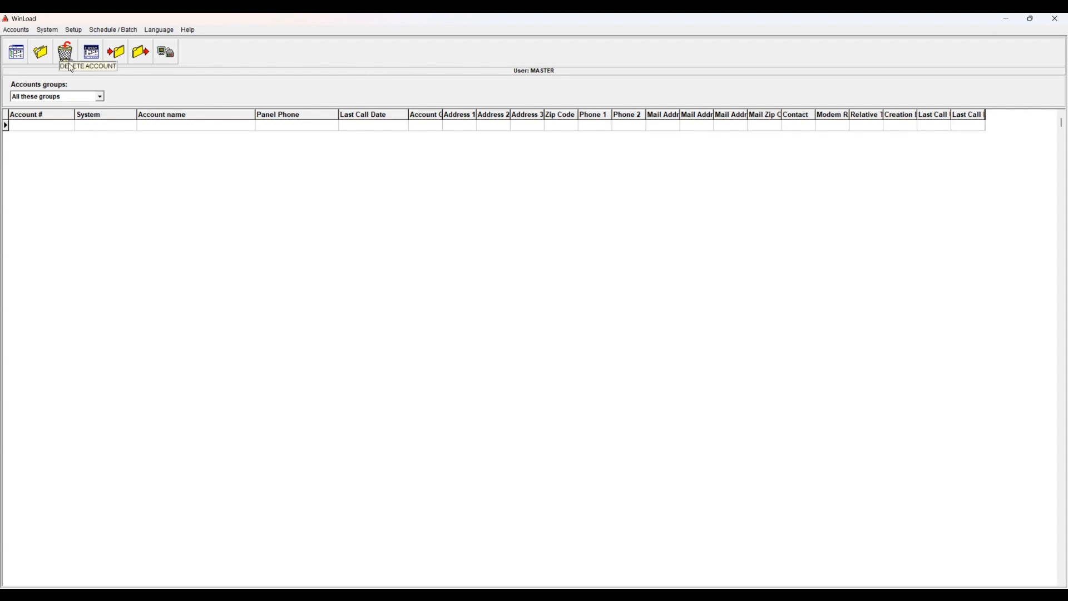
Permanently delete accounts 1234 and 2222 from the Deleted group
click(100, 97)
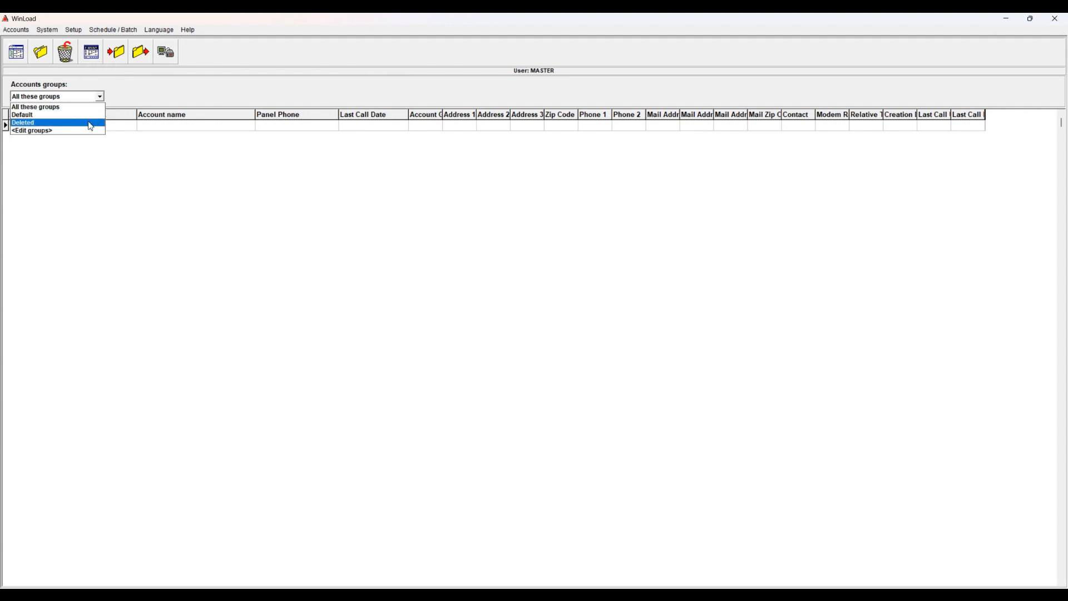
click(56, 122)
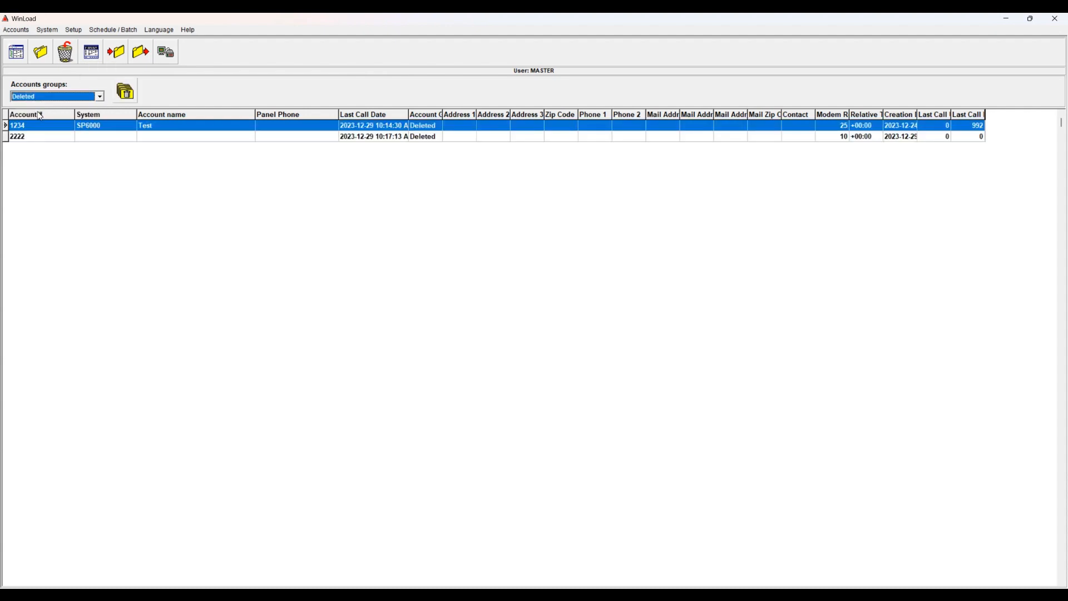
click(43, 137)
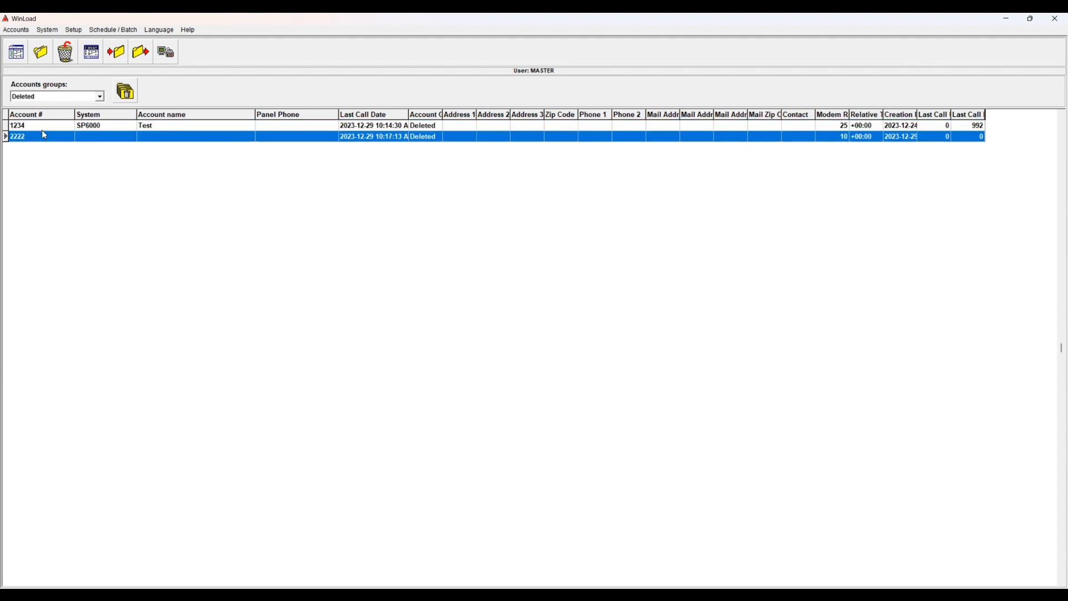
click(52, 125)
click(126, 92)
key(Return)
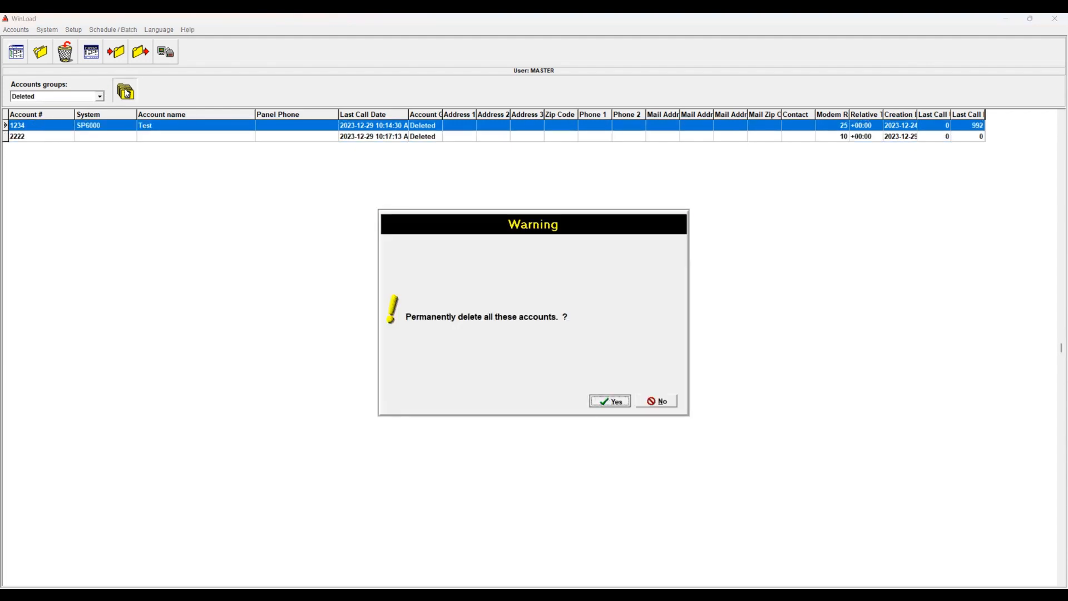
click(115, 127)
click(127, 92)
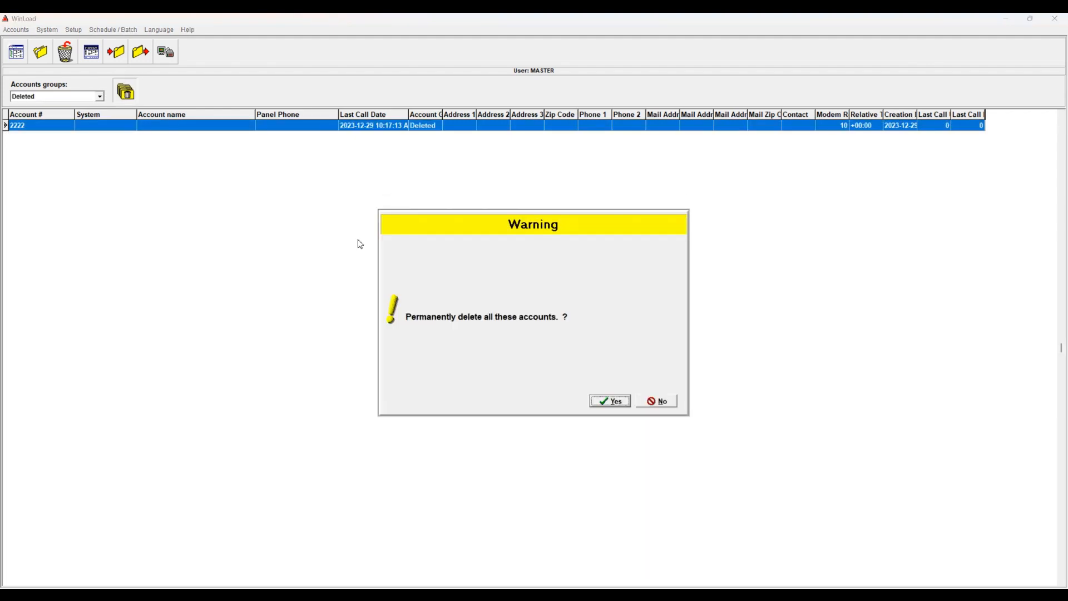
key(Return)
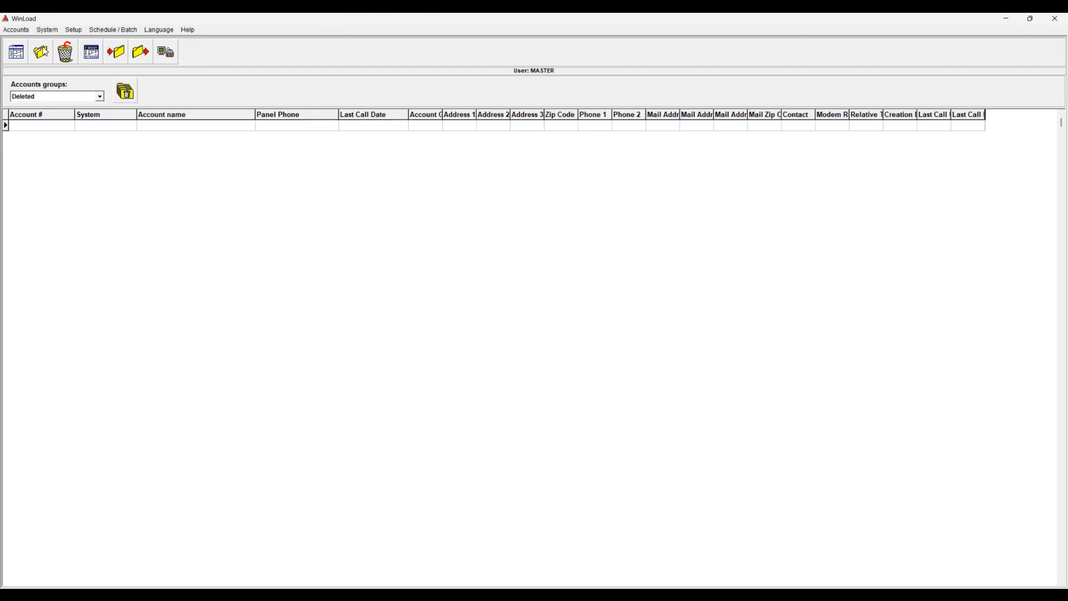
click(17, 29)
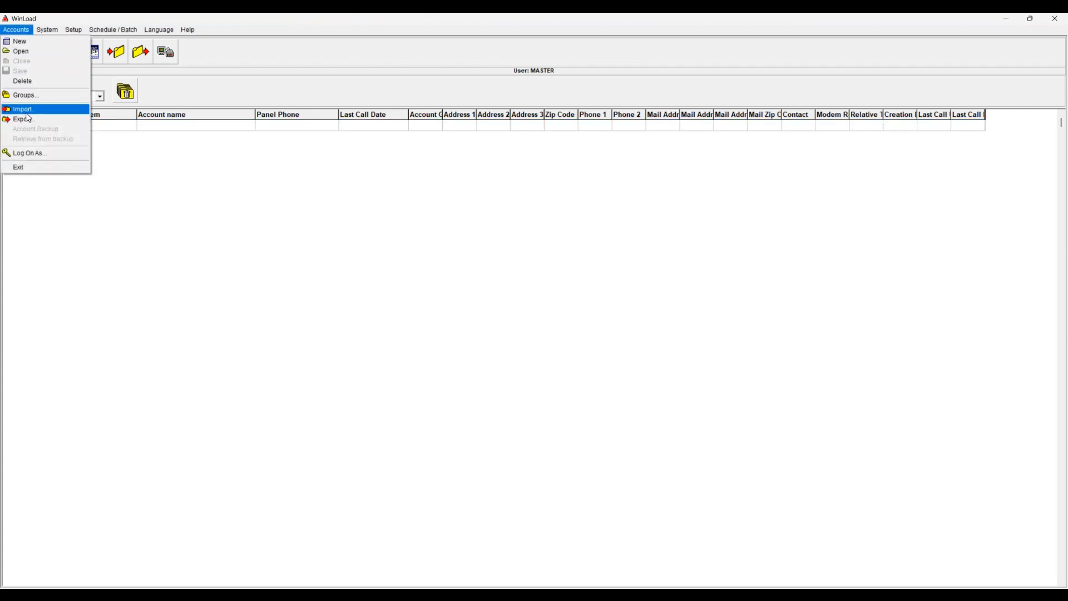
Import account 1234 from '1234 SP6000.zip' using its password, with 1 / 1 imported
click(23, 109)
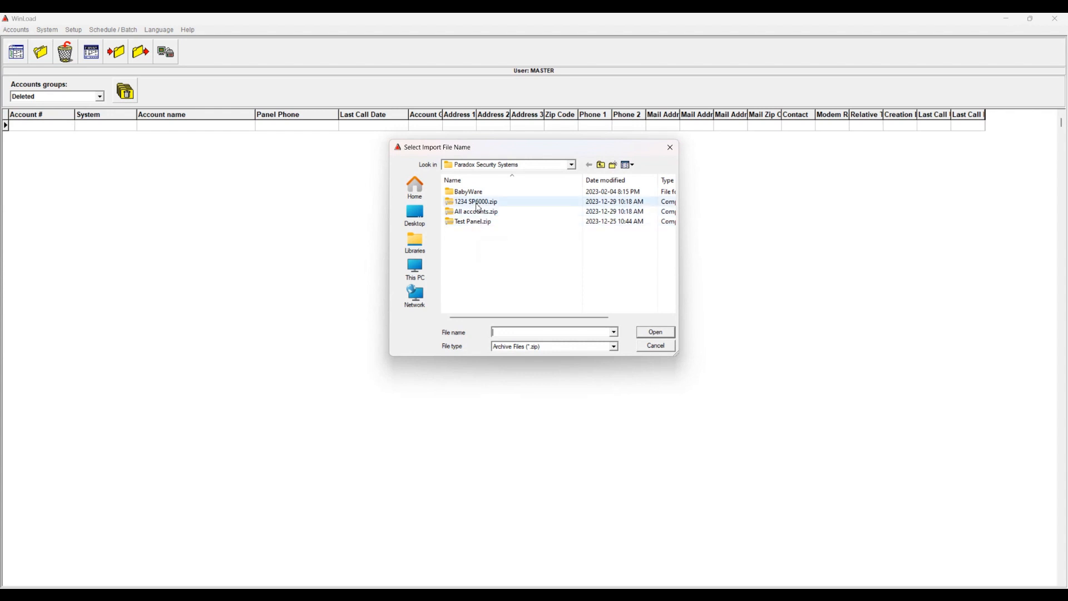
click(478, 203)
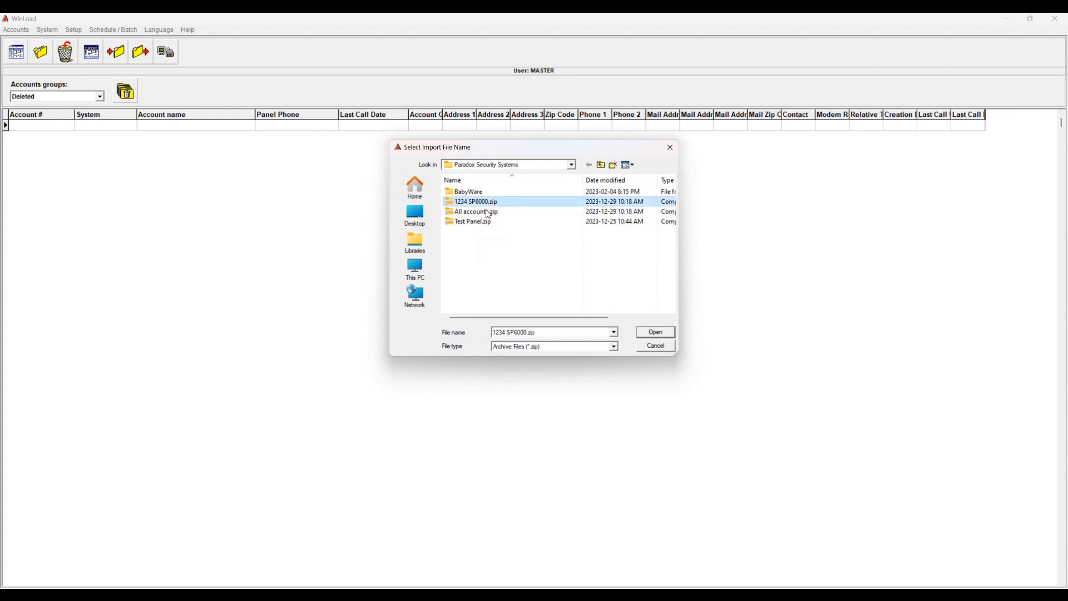
click(668, 333)
click(583, 402)
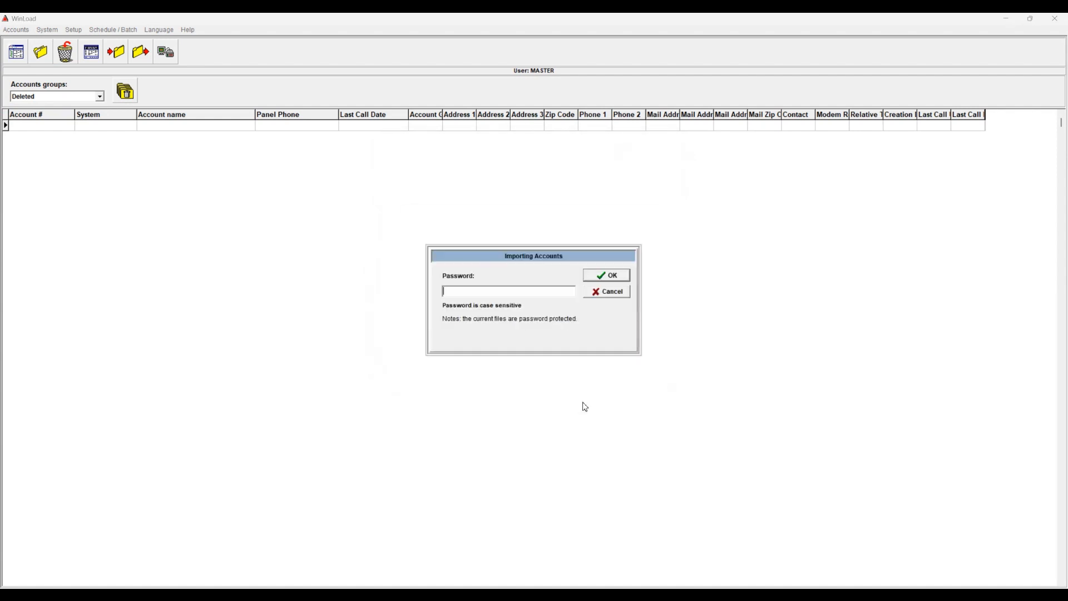
text(*)
key(Return)
click(485, 402)
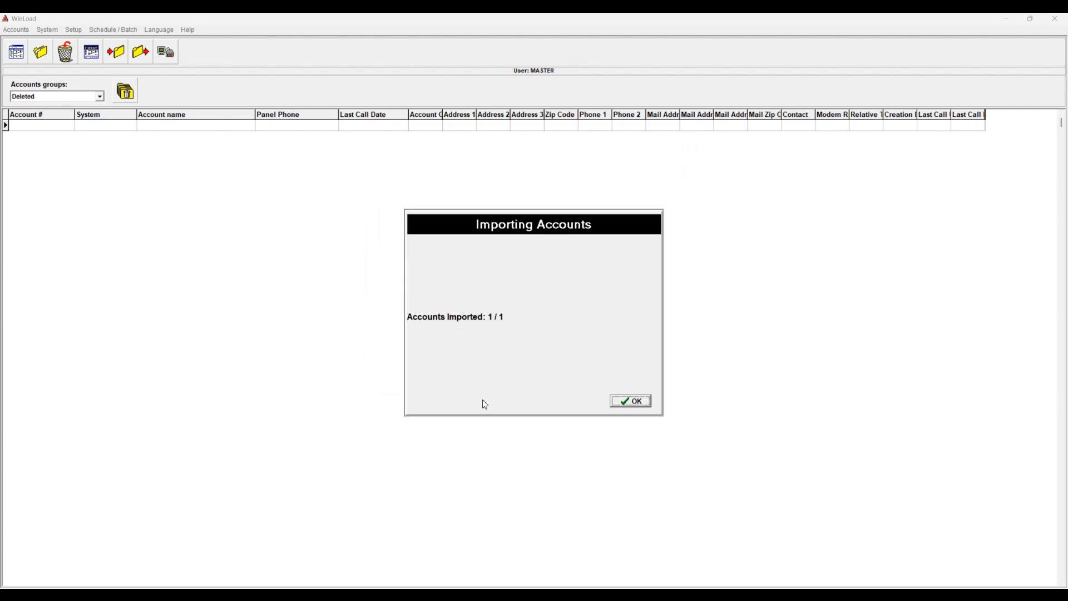
click(622, 401)
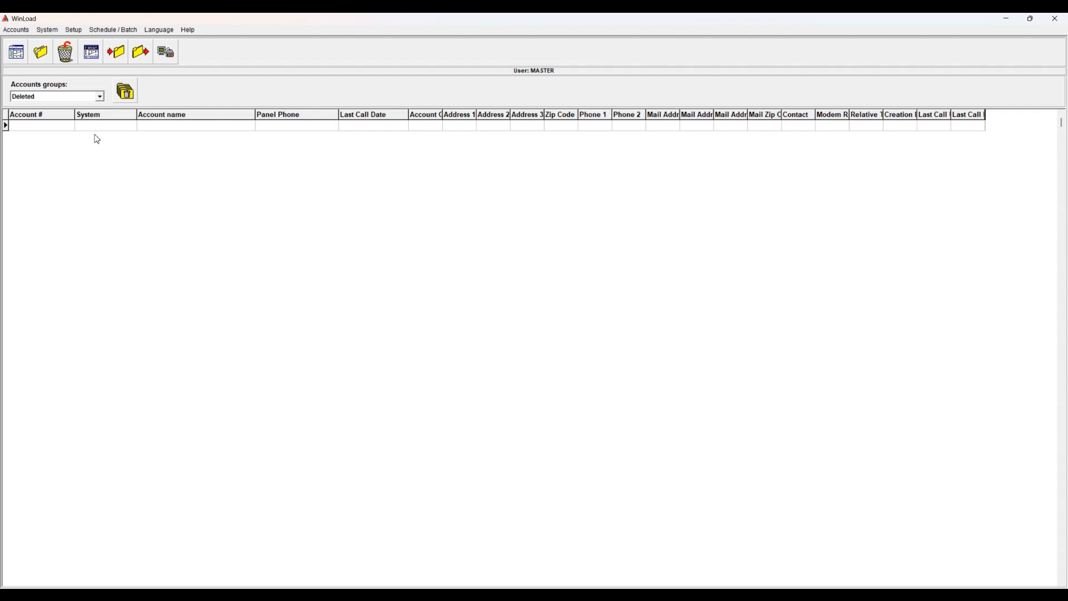
Show all account groups and move account 1234 into the Deleted group
click(100, 97)
click(93, 107)
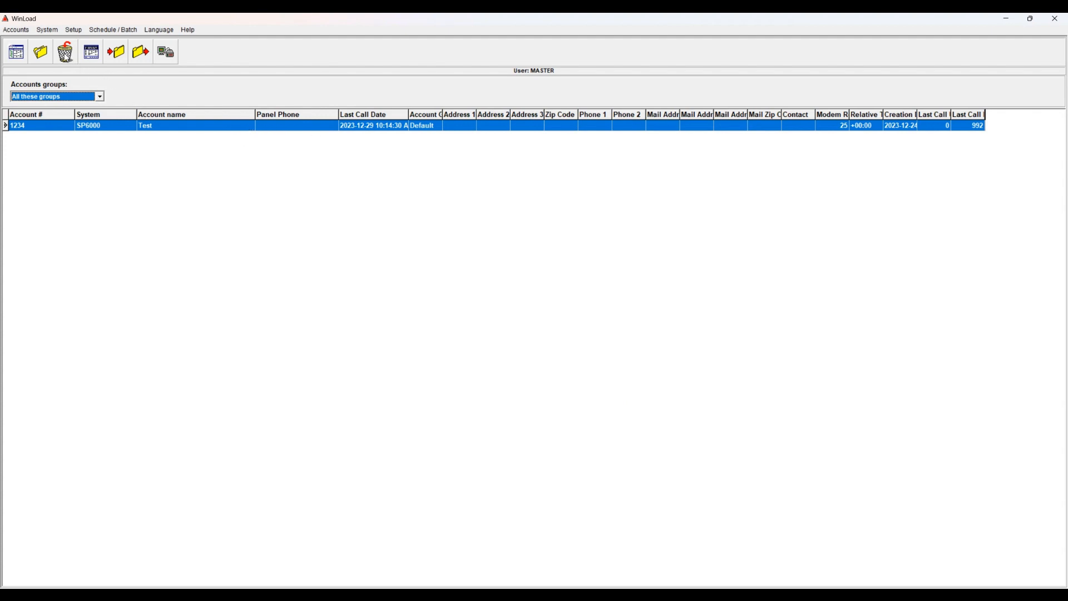
click(66, 51)
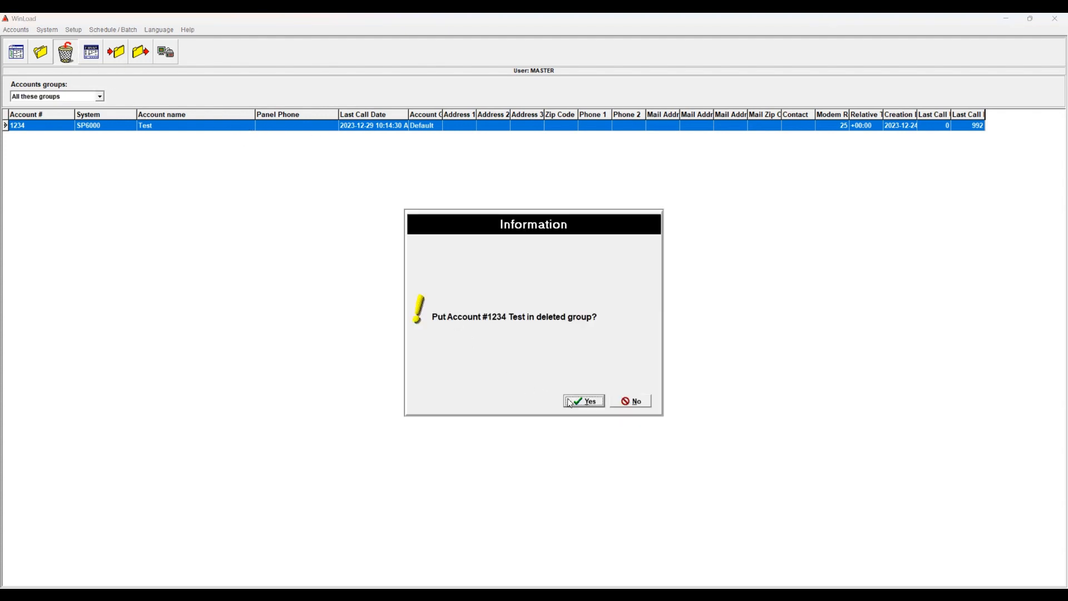
click(570, 401)
Purge account 1234 from the Deleted group and return to viewing all groups
click(100, 98)
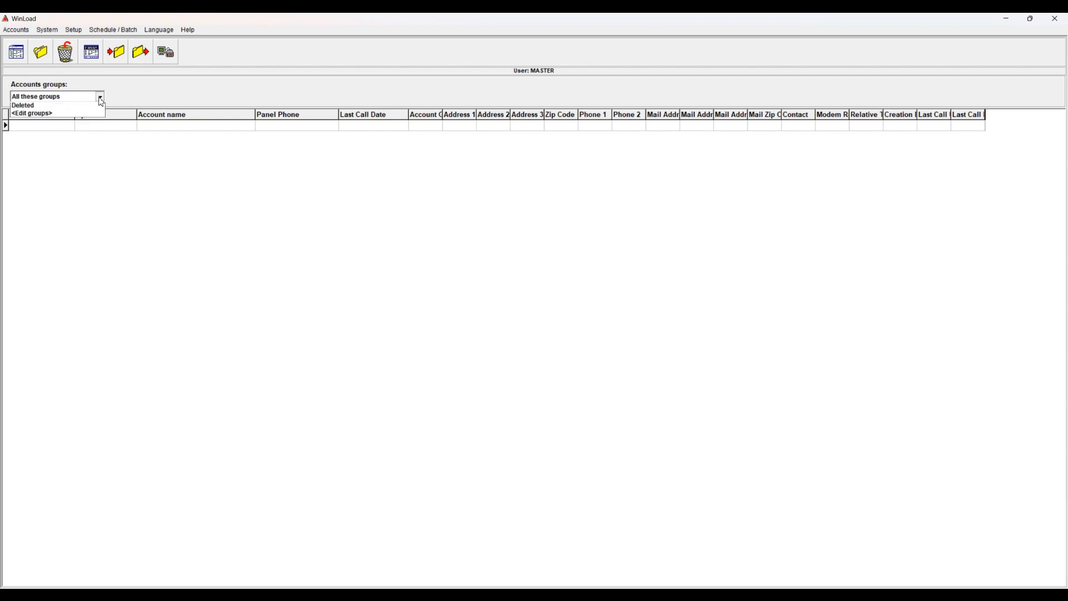
click(85, 123)
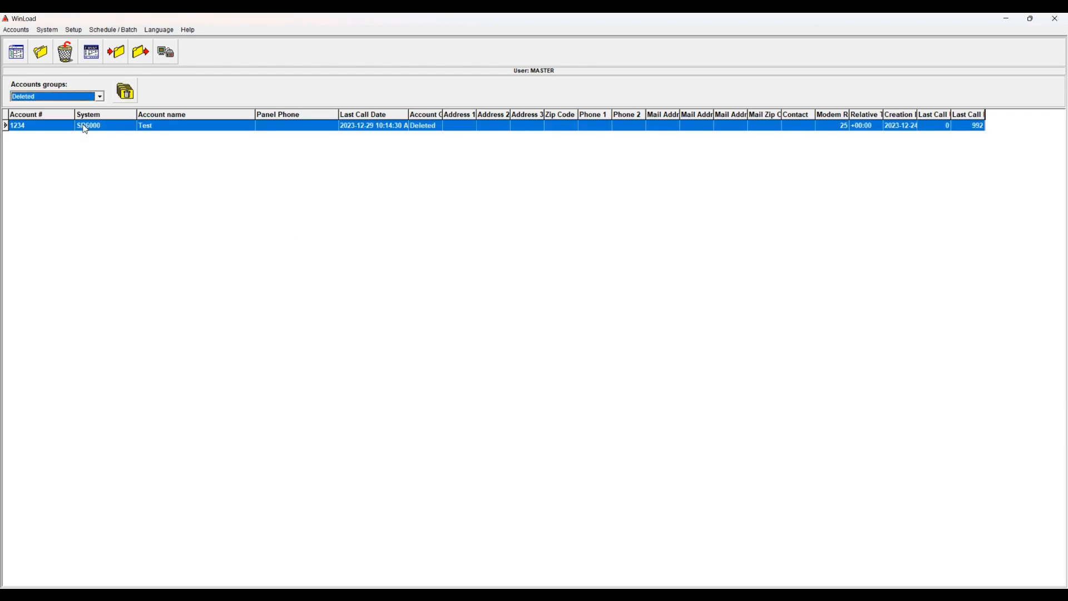
click(121, 95)
click(597, 405)
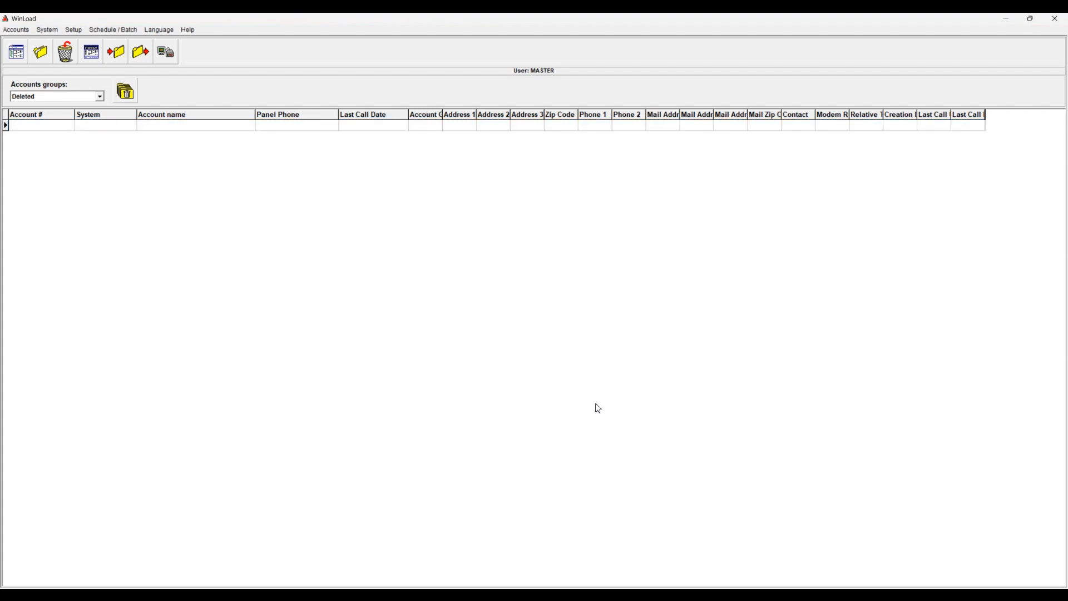
click(101, 97)
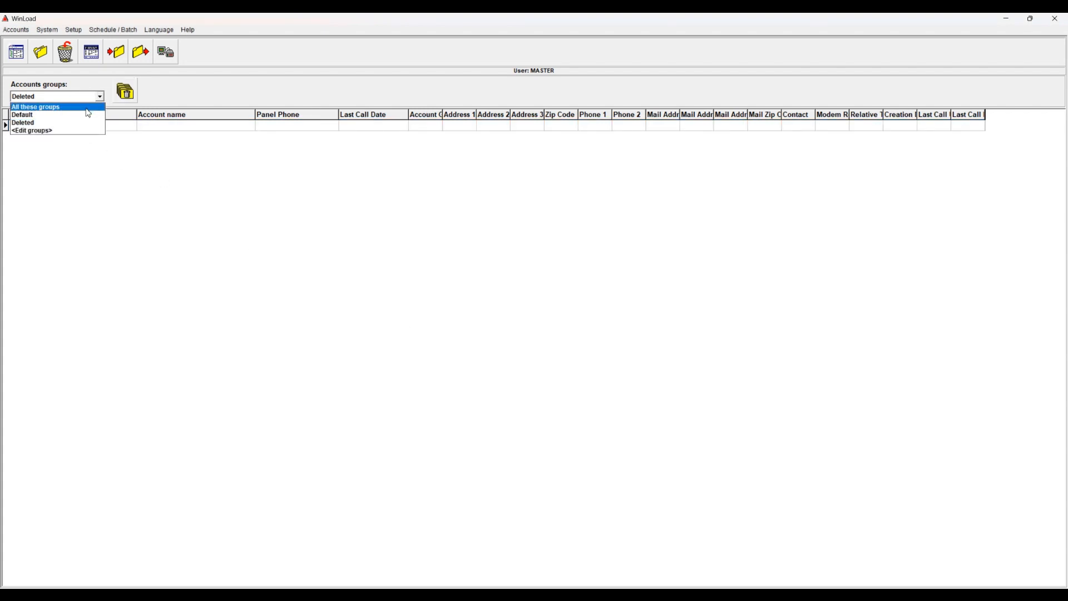
click(88, 106)
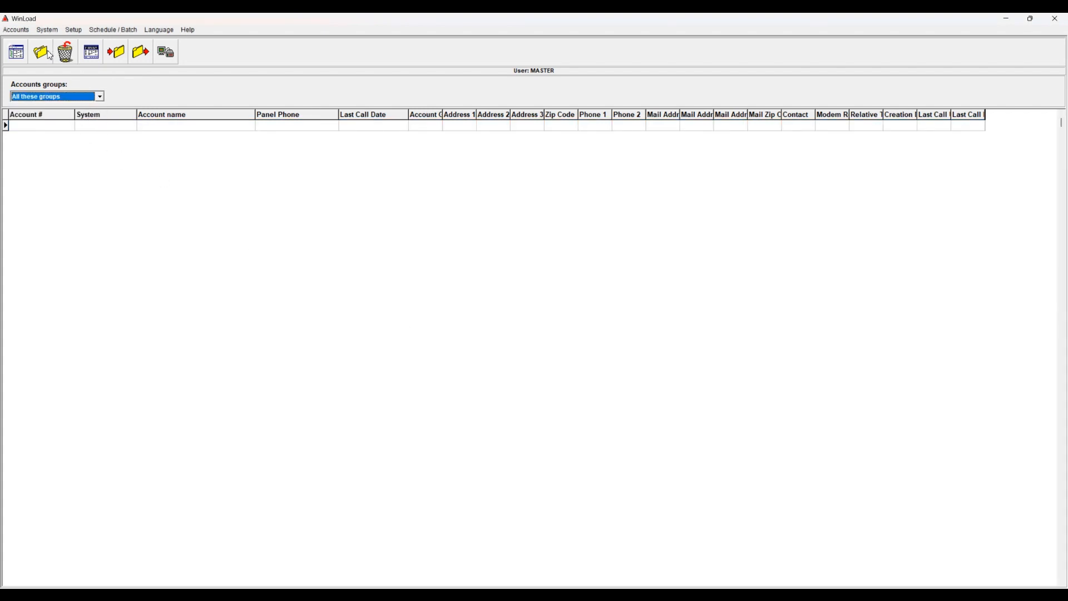
click(18, 30)
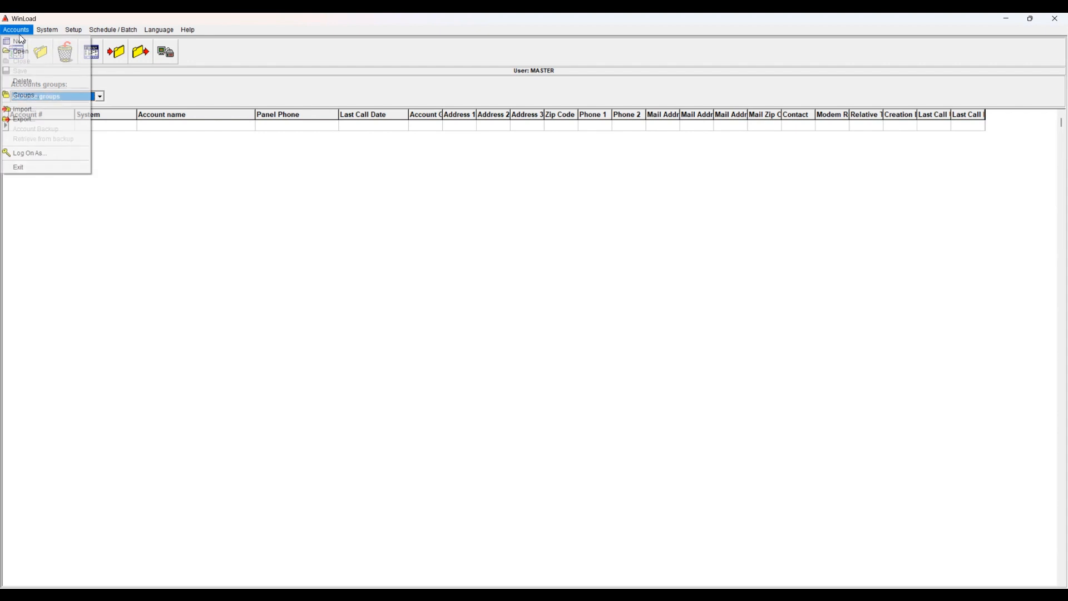
Open 'All accounts.zip' for import and enter its password
click(32, 113)
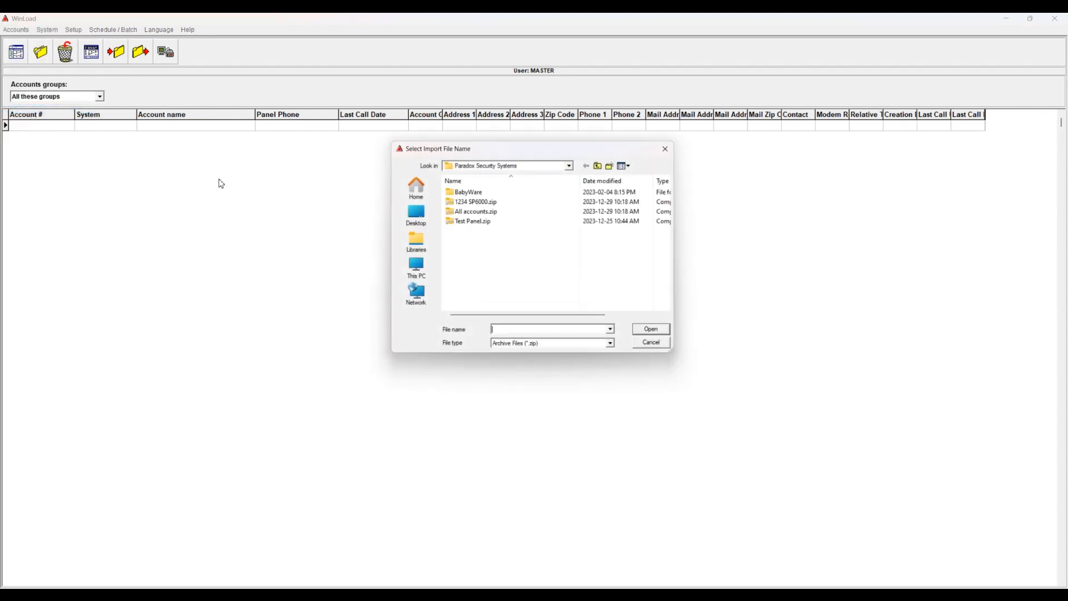
click(472, 215)
click(655, 332)
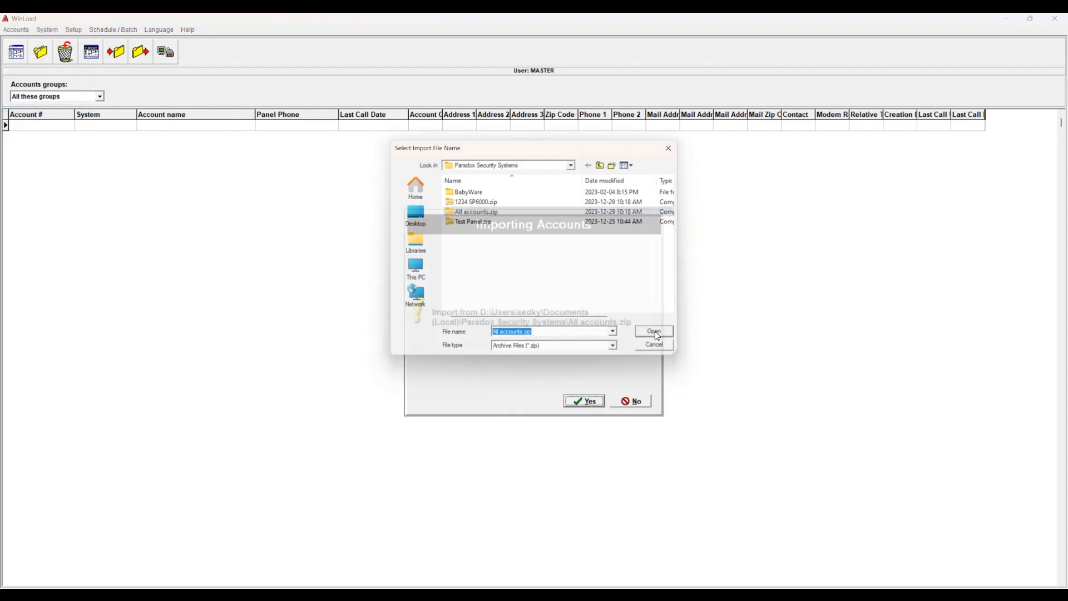
click(584, 401)
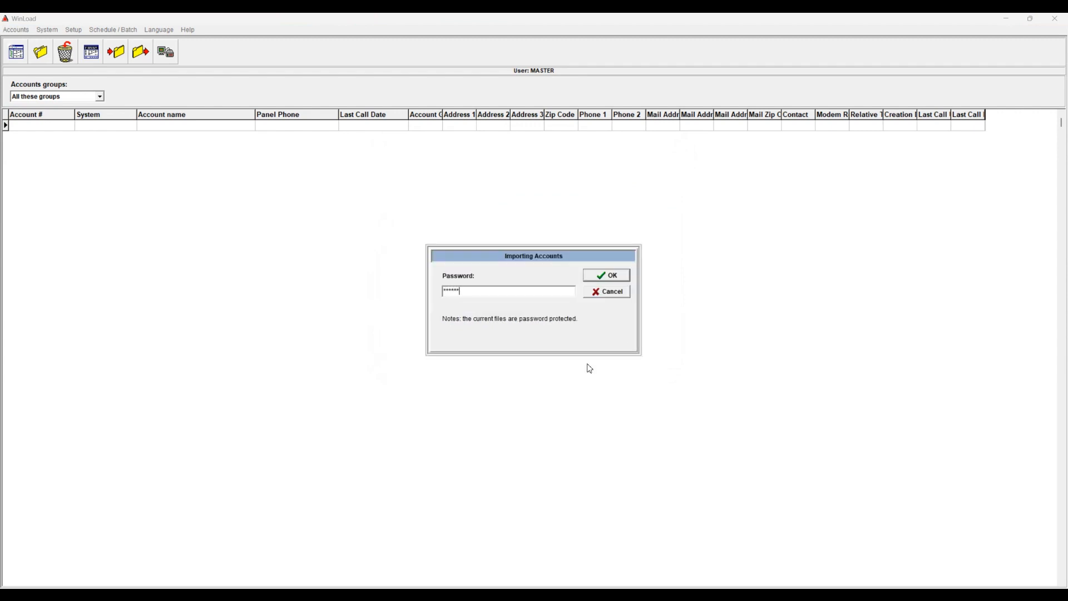
click(615, 276)
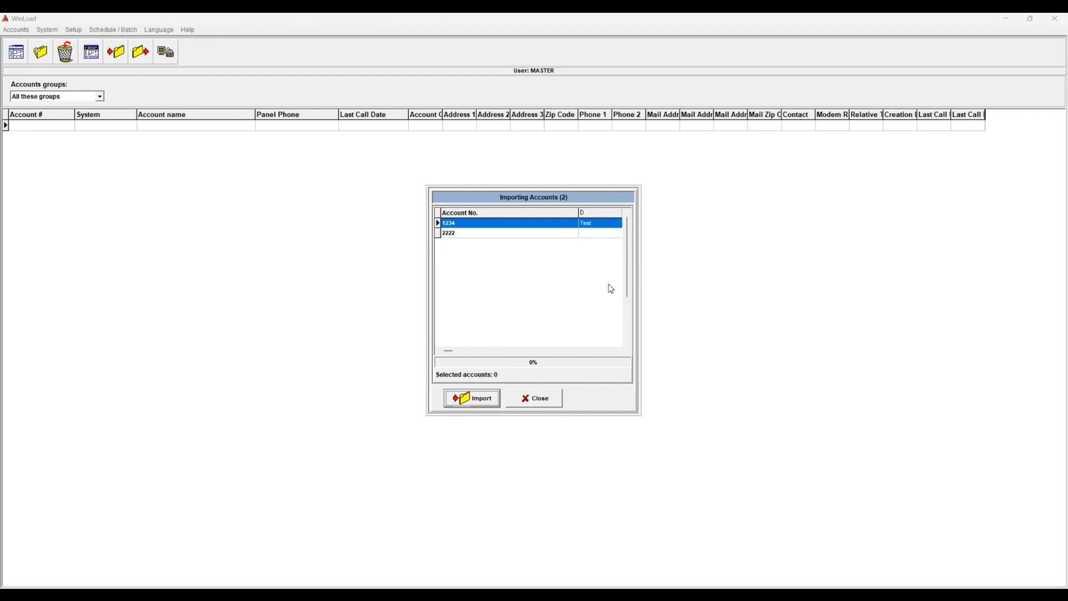
Select both accounts 1234 and 2222 in the file and import them
click(471, 235)
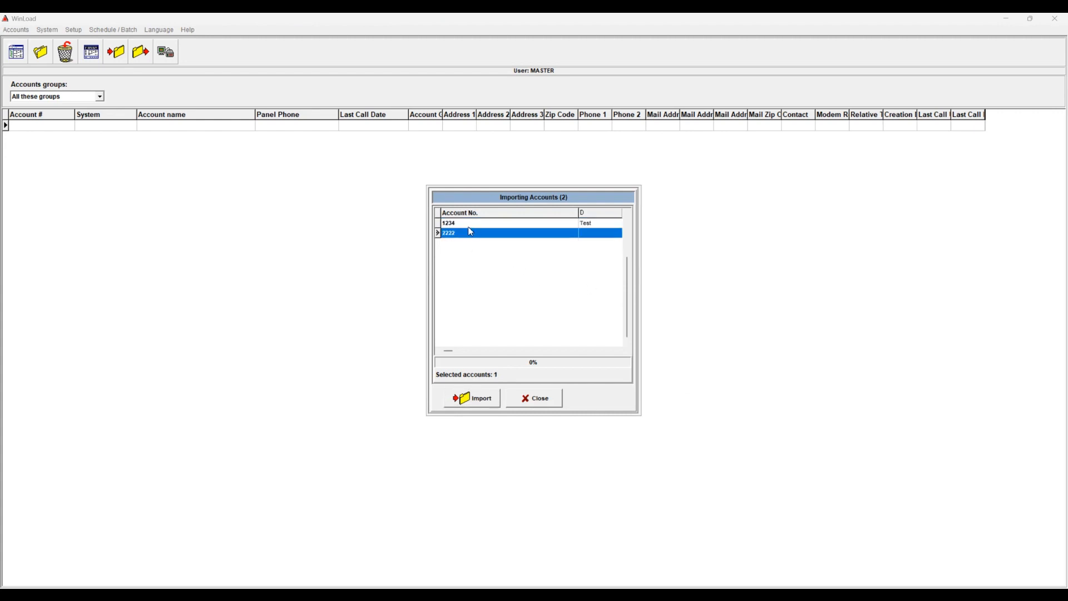
click(468, 224)
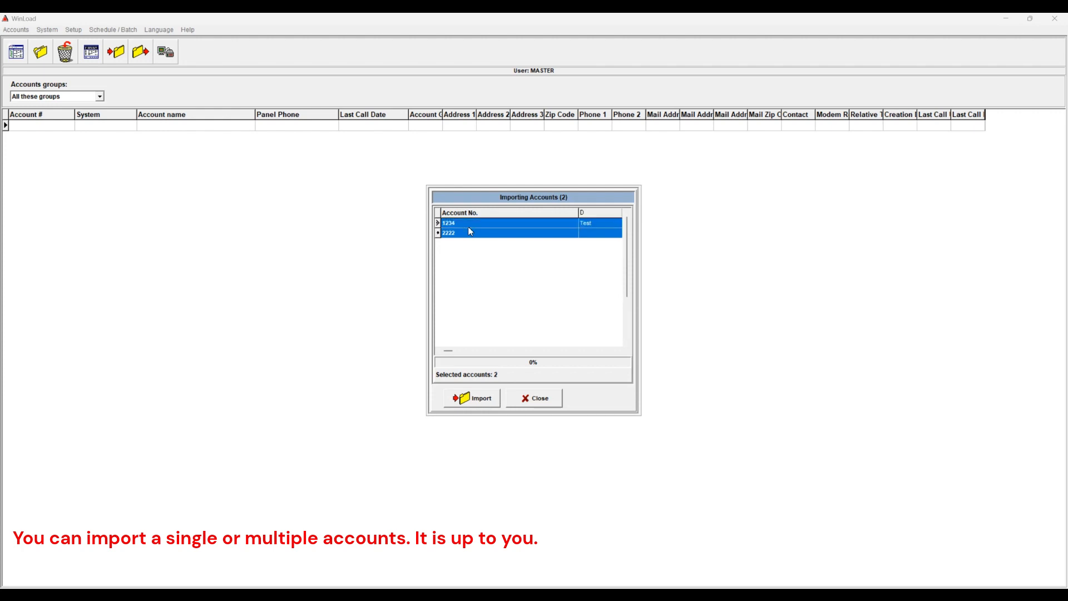
key(shift+Down)
click(484, 405)
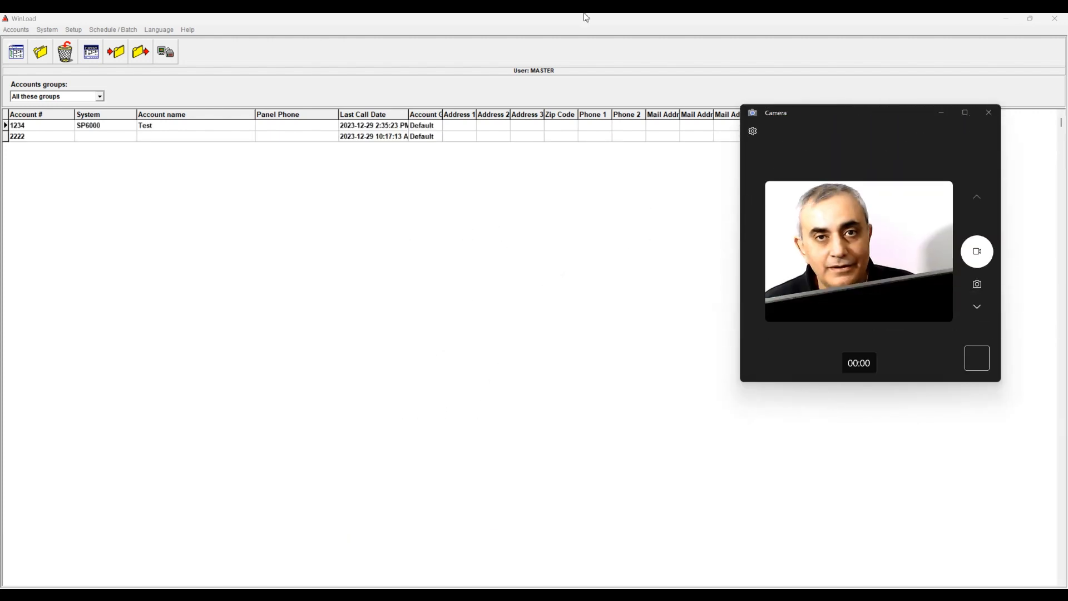